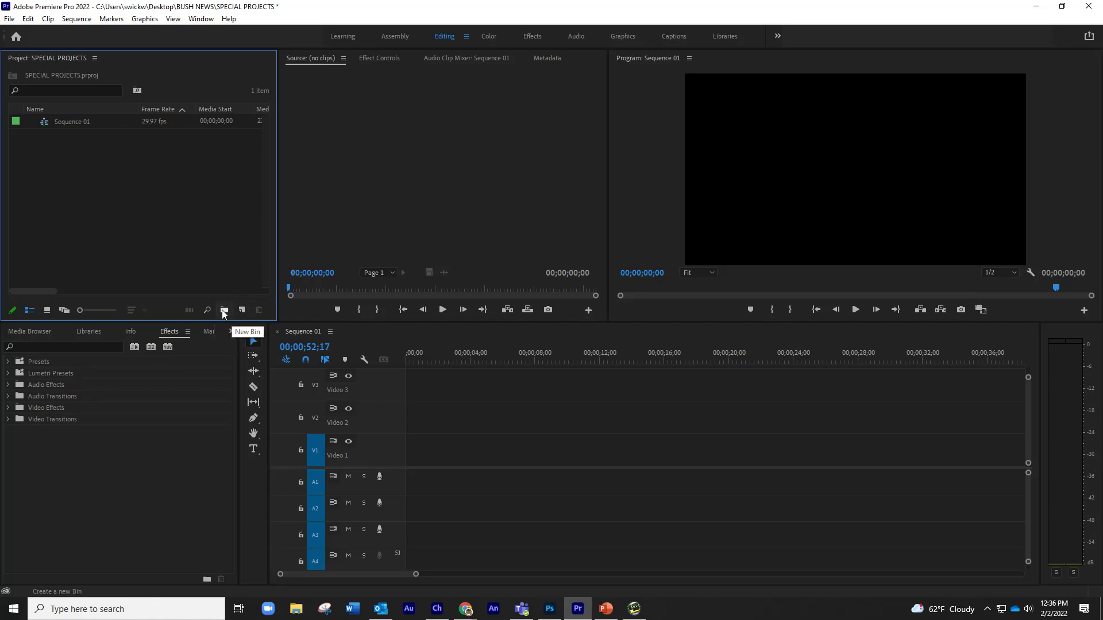
- Create a new bin named DAY 1 in the SPECIAL PROJECTS project
right_click(191, 249)
click(151, 270)
click(224, 312)
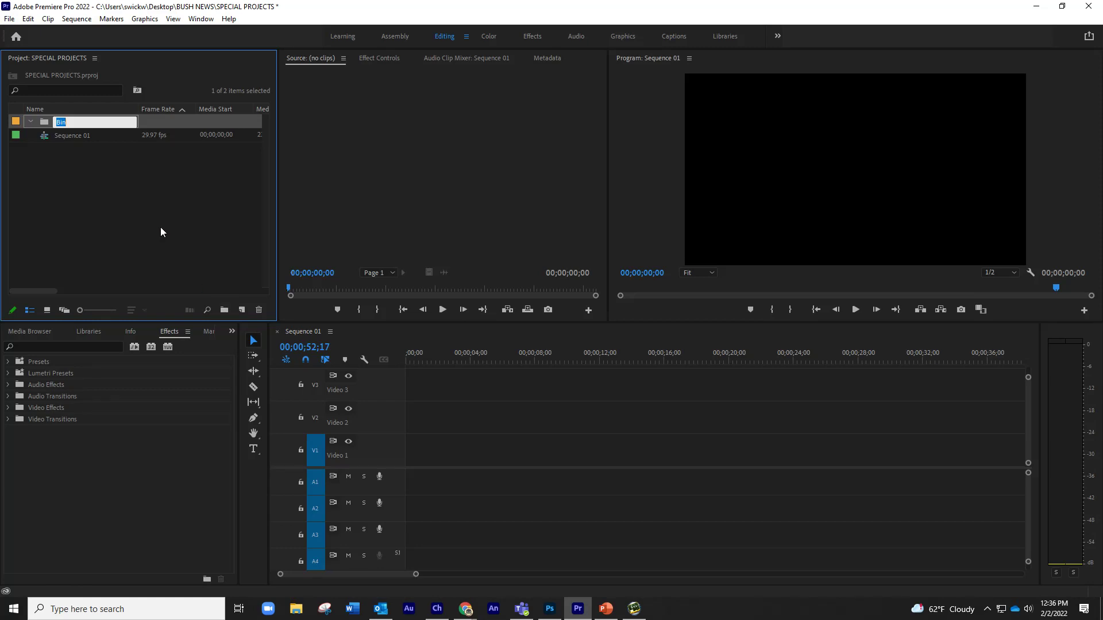
text(DAY 1)
click(179, 224)
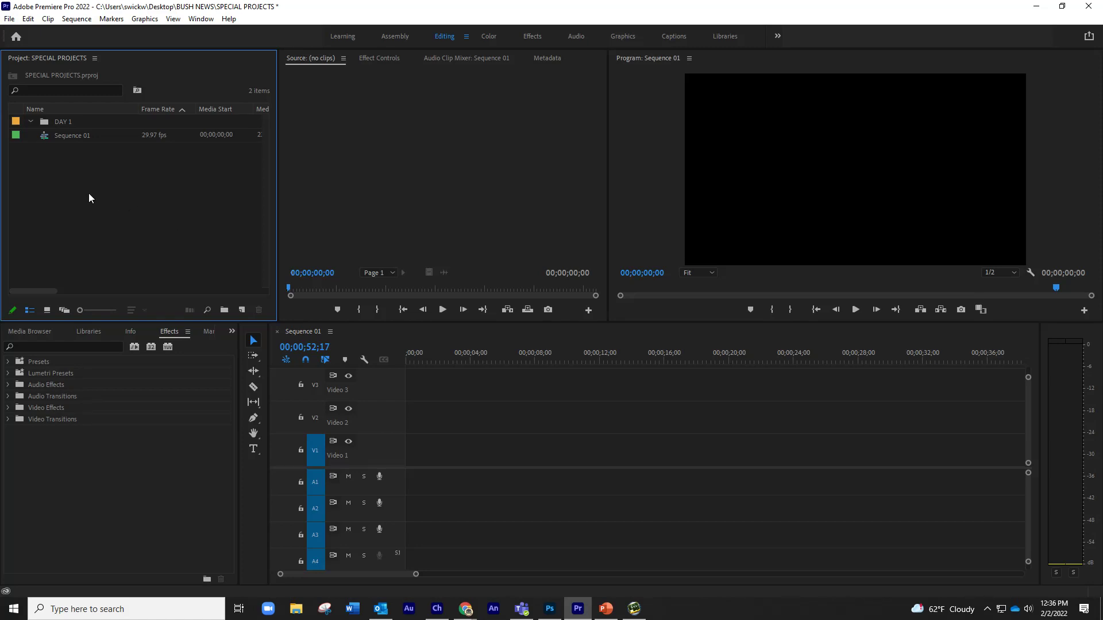
- Open the DAY 1 bin and import all images from the JPEG1 folder on the Desktop into it
double_click(64, 123)
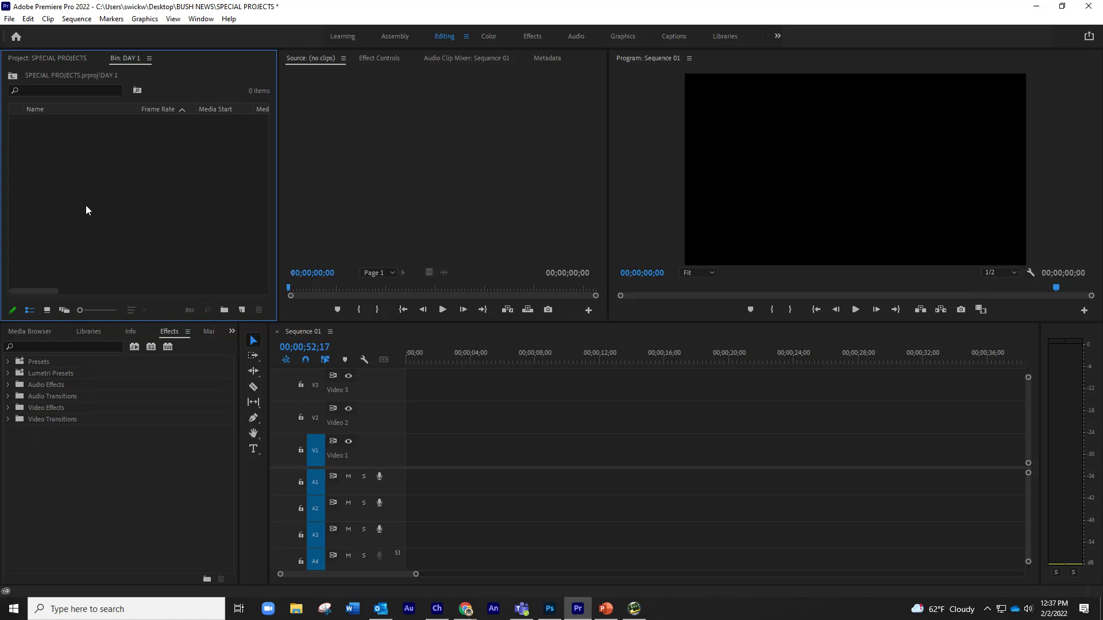
click(10, 18)
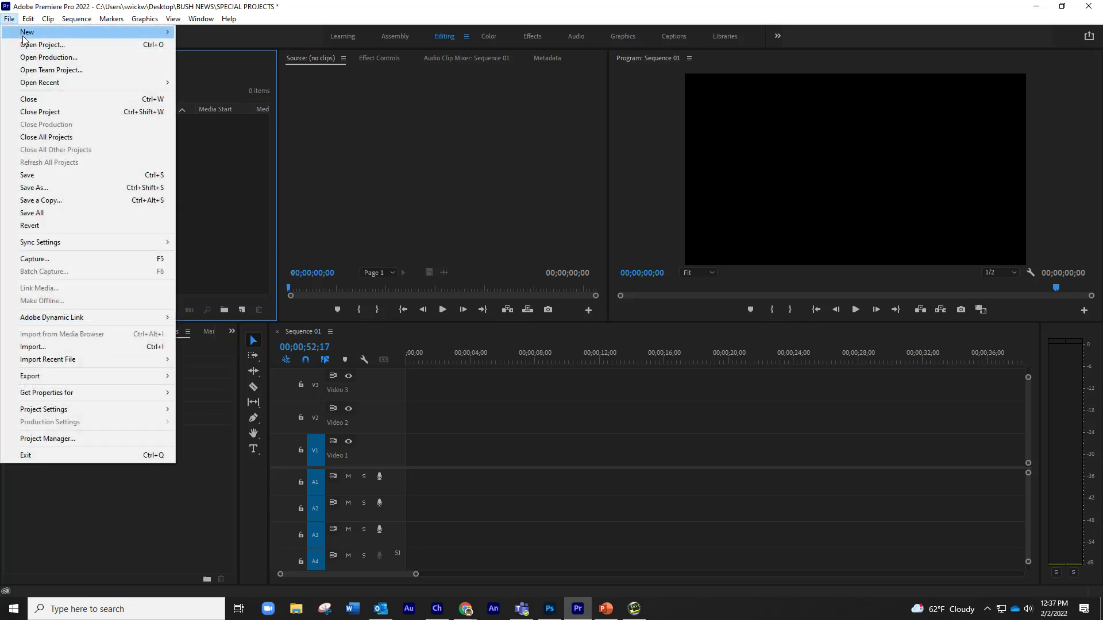
click(78, 345)
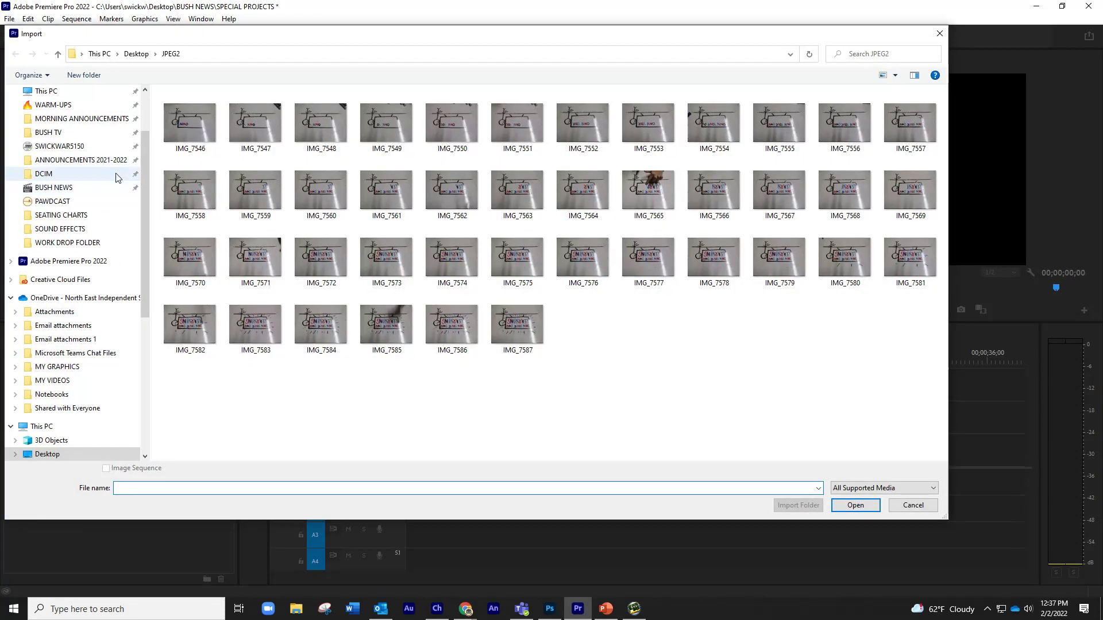
click(136, 54)
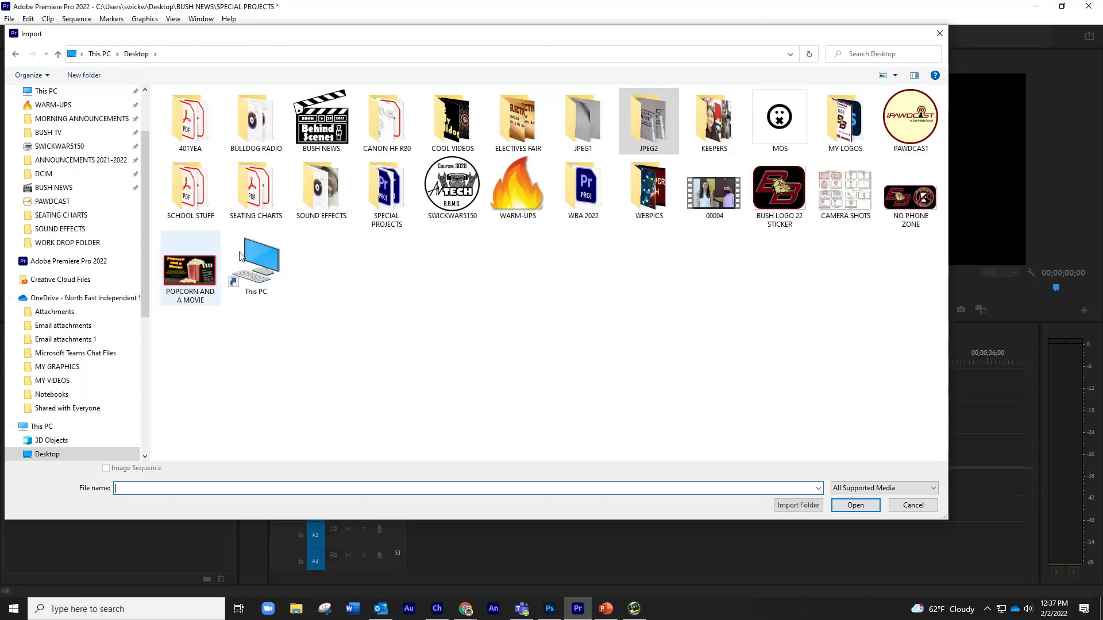
double_click(578, 126)
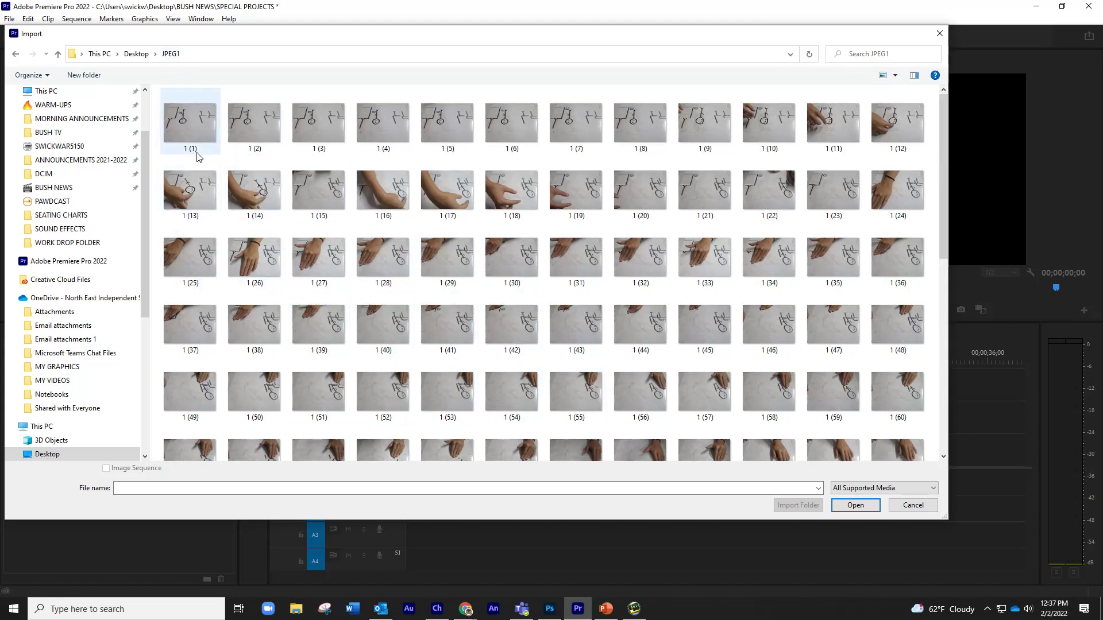
scroll(575, 178, down, 6)
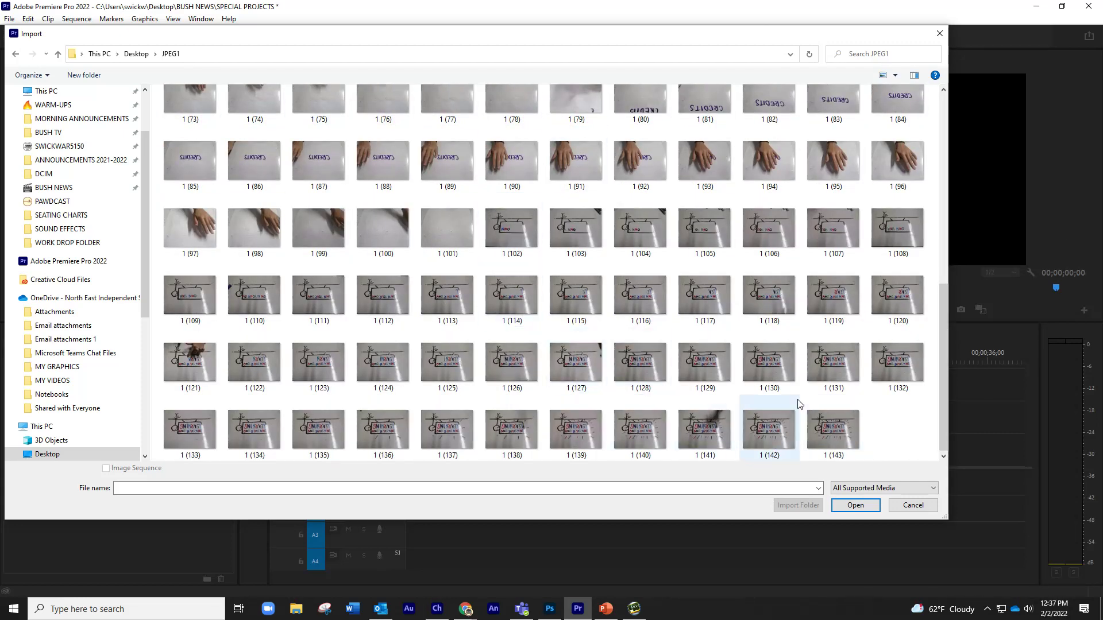
scroll(565, 297, up, 6)
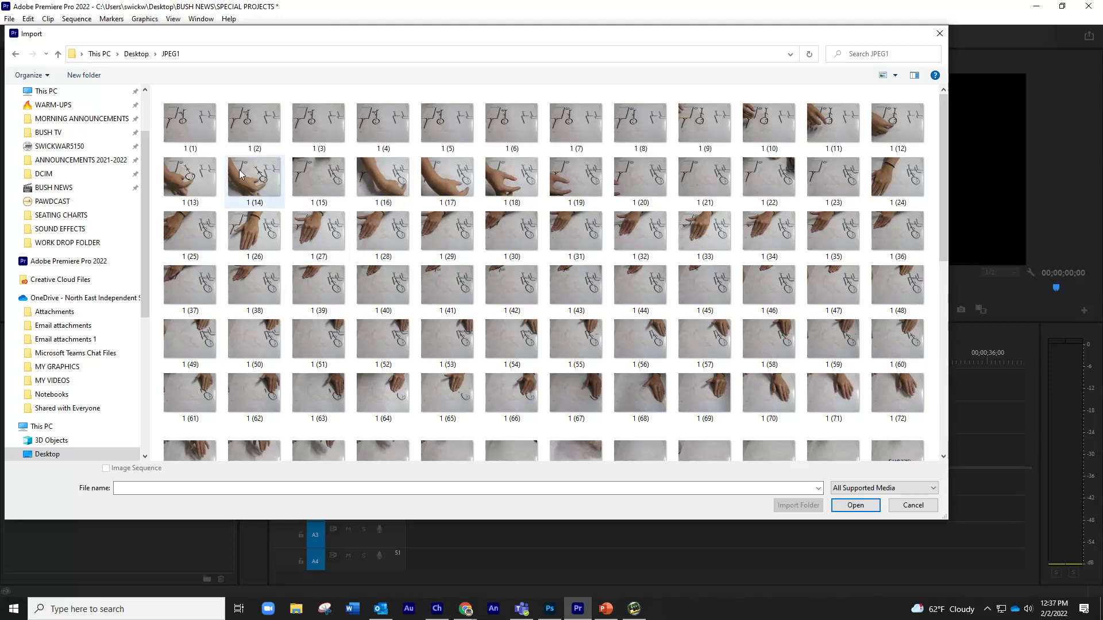
click(189, 132)
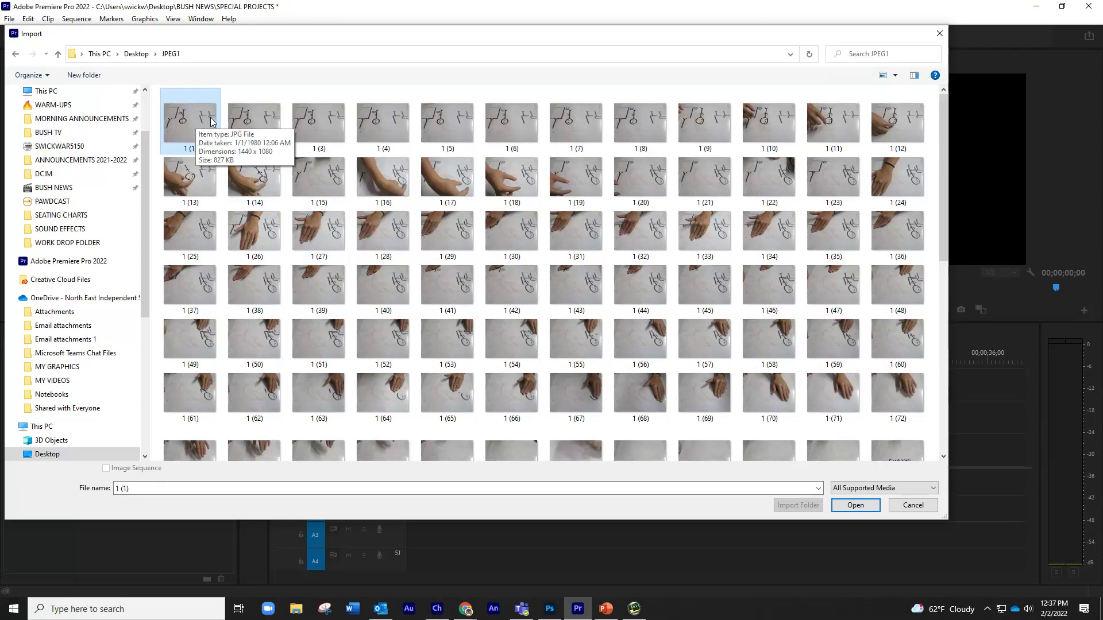
key(ctrl+a)
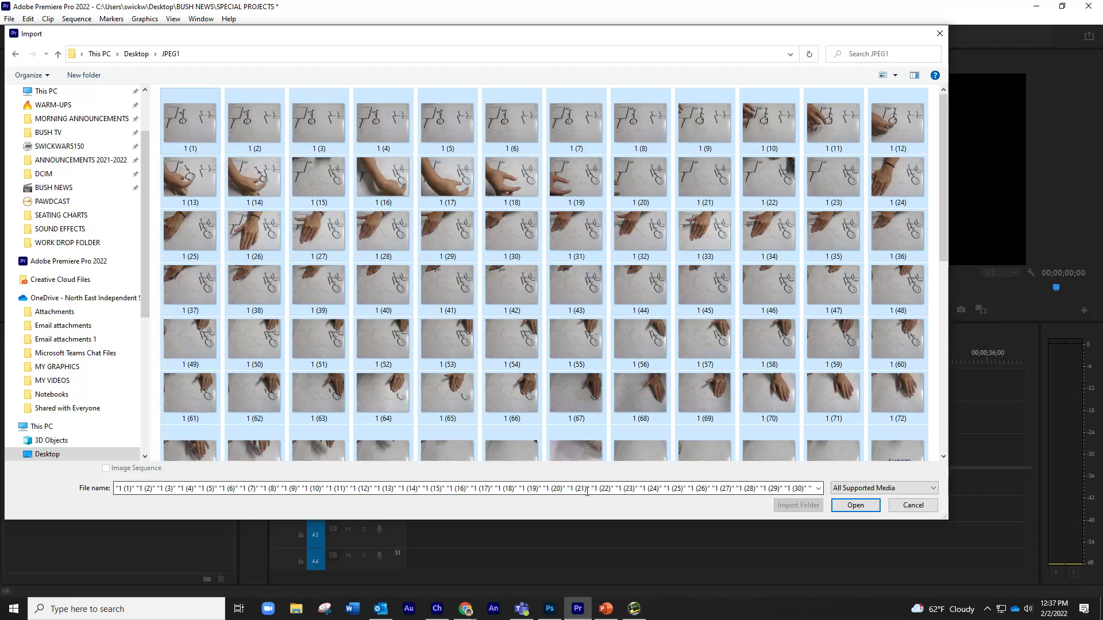
click(859, 508)
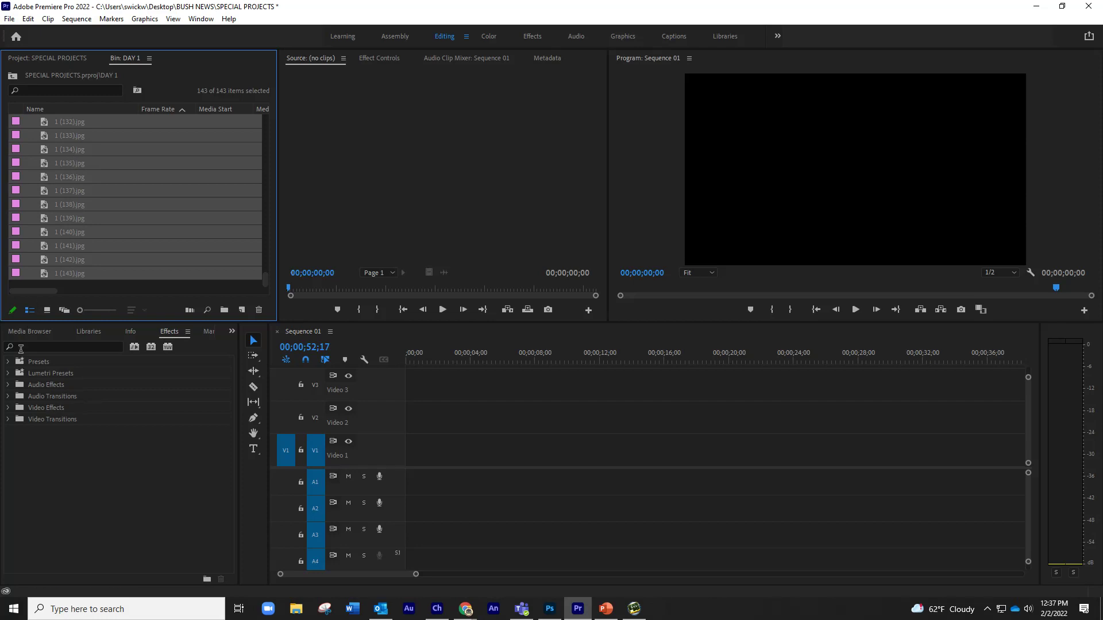
- Show the DAY 1 bin as a list and sort its images by name in ascending order
click(29, 311)
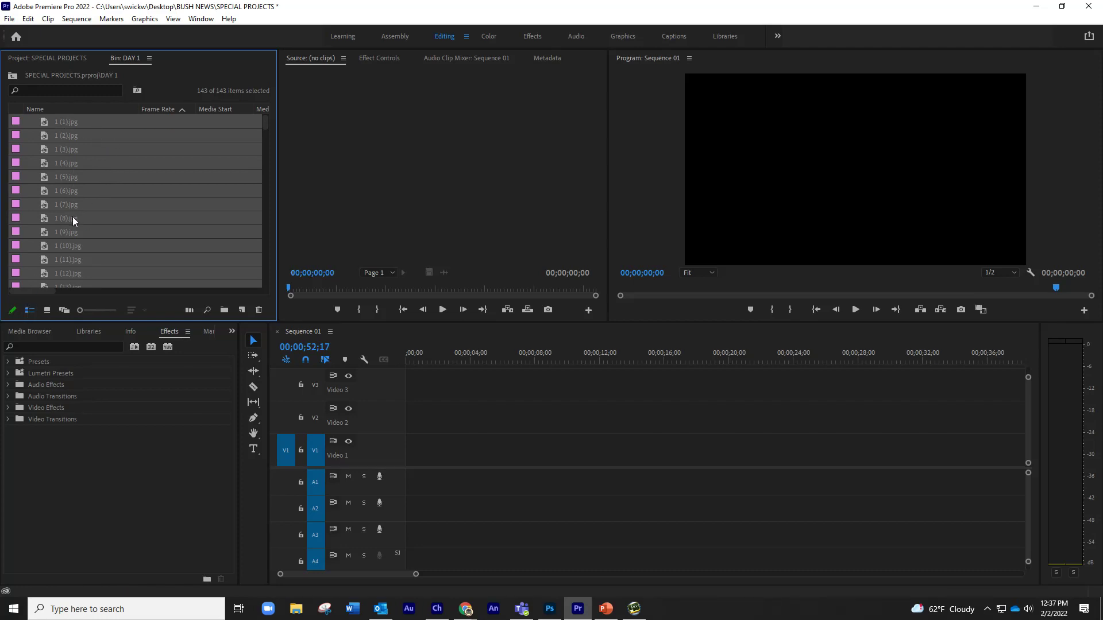
click(41, 109)
click(47, 109)
click(239, 231)
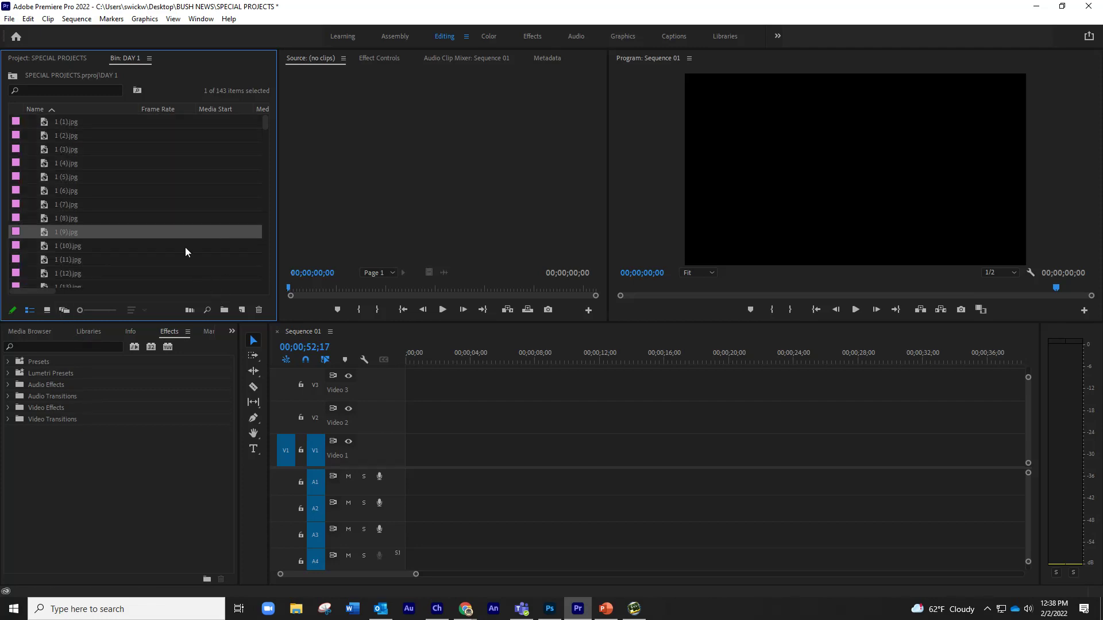
- Select images 1 (1).jpg through 1 (143).jpg and place them at the start of Video 1 in Sequence 01
click(65, 123)
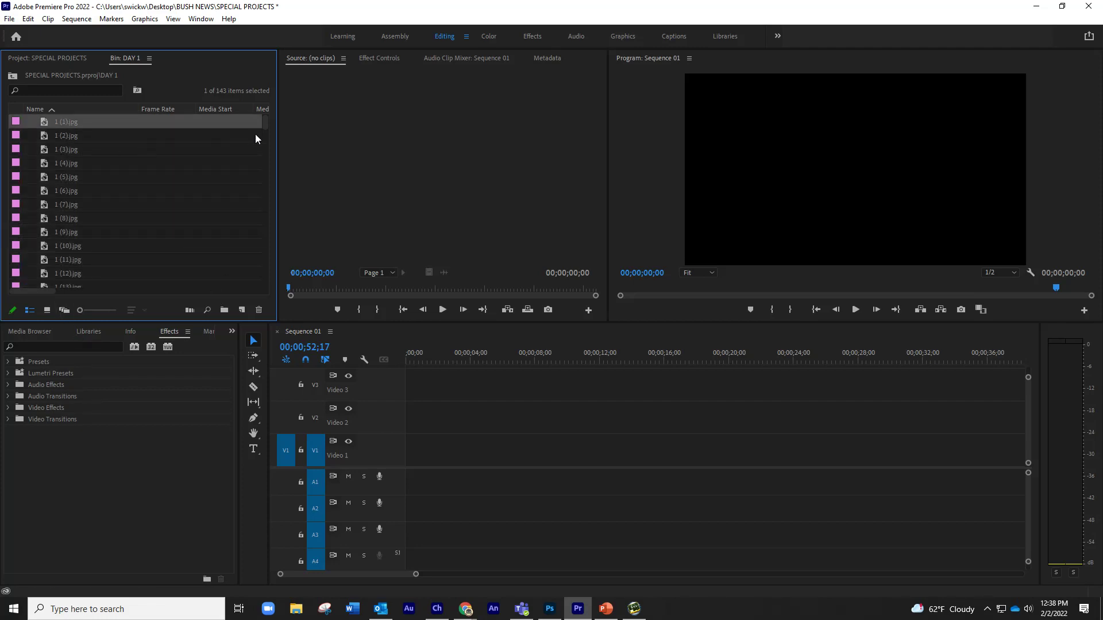
drag(264, 122, 239, 286)
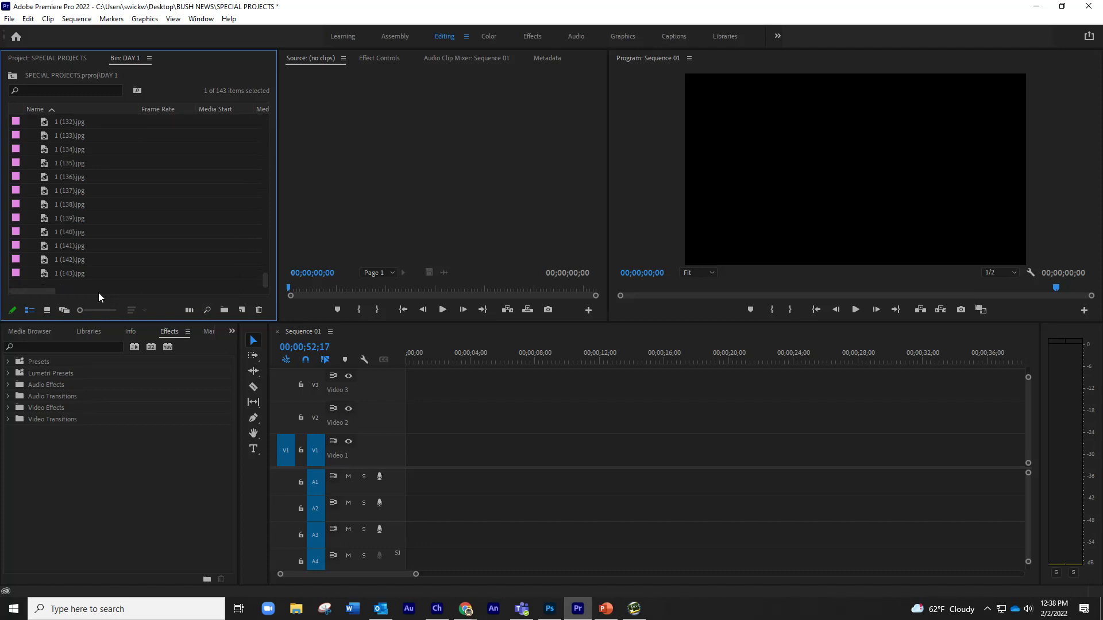
shift+click(67, 272)
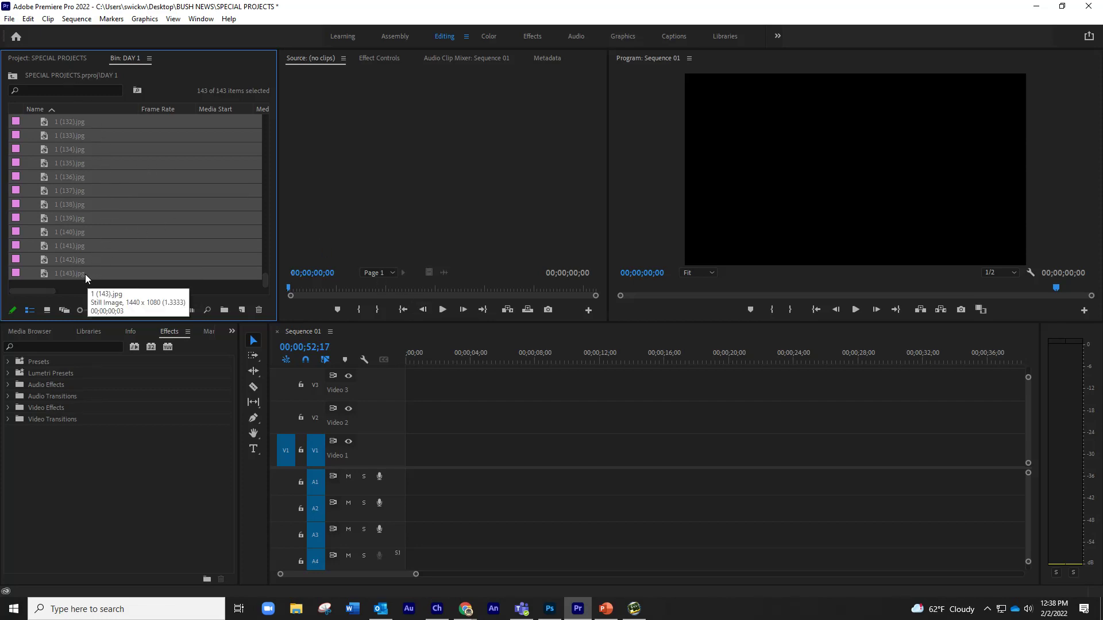
drag(19, 175, 418, 460)
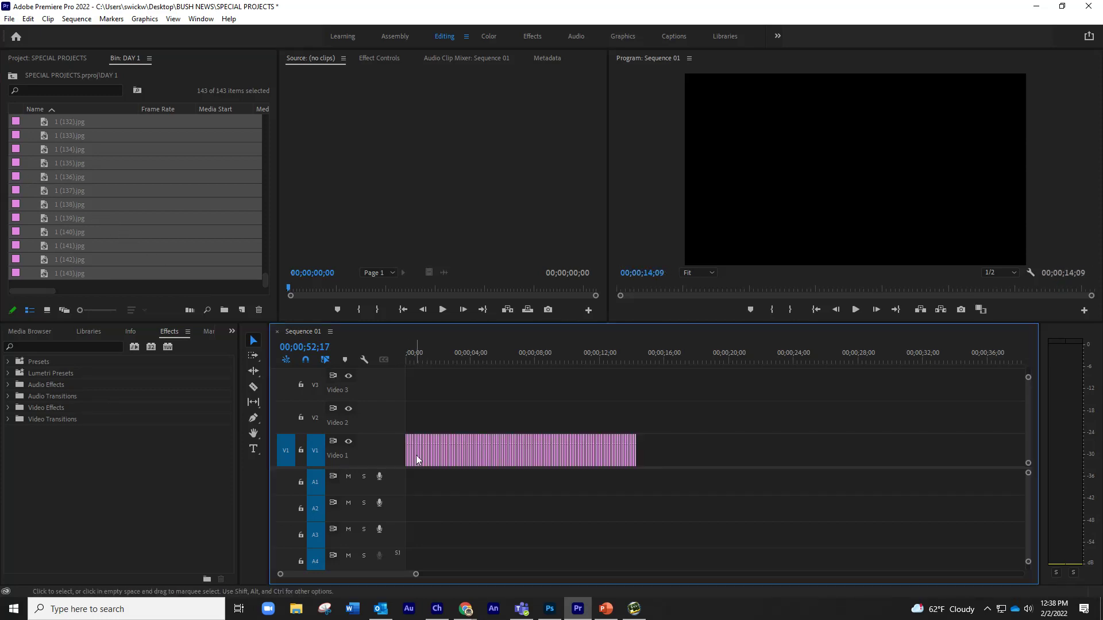
- Examine the order and orientation of the stills on Video 1, both up close and as a whole sequence
click(433, 353)
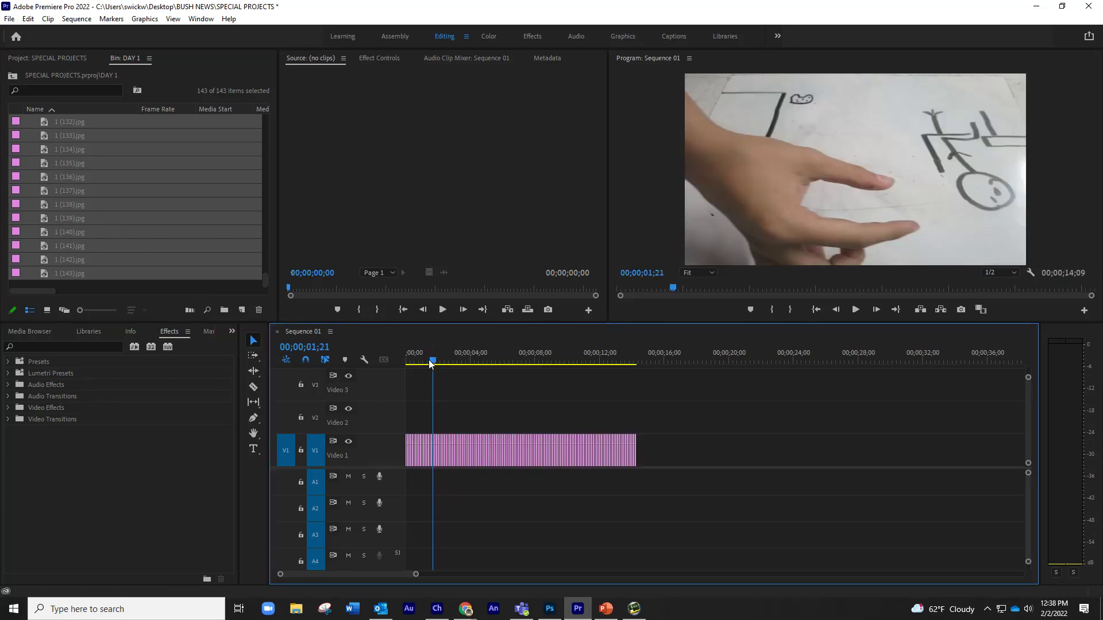
drag(429, 359, 350, 367)
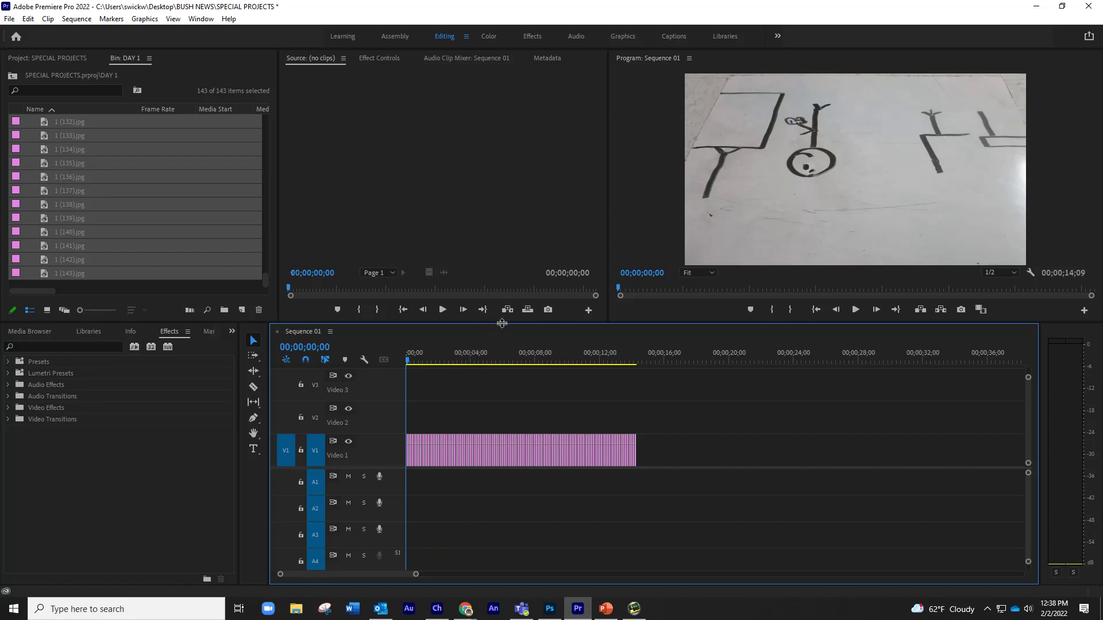
key(=)
key(=)
key(=)
key(=)
key(=)
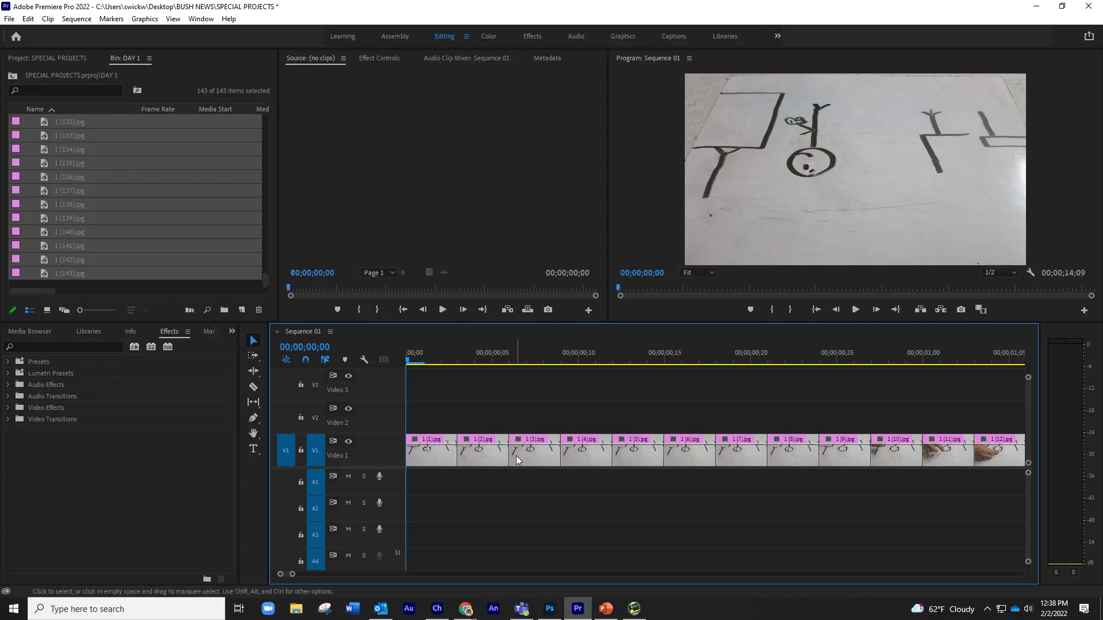
key(backslash)
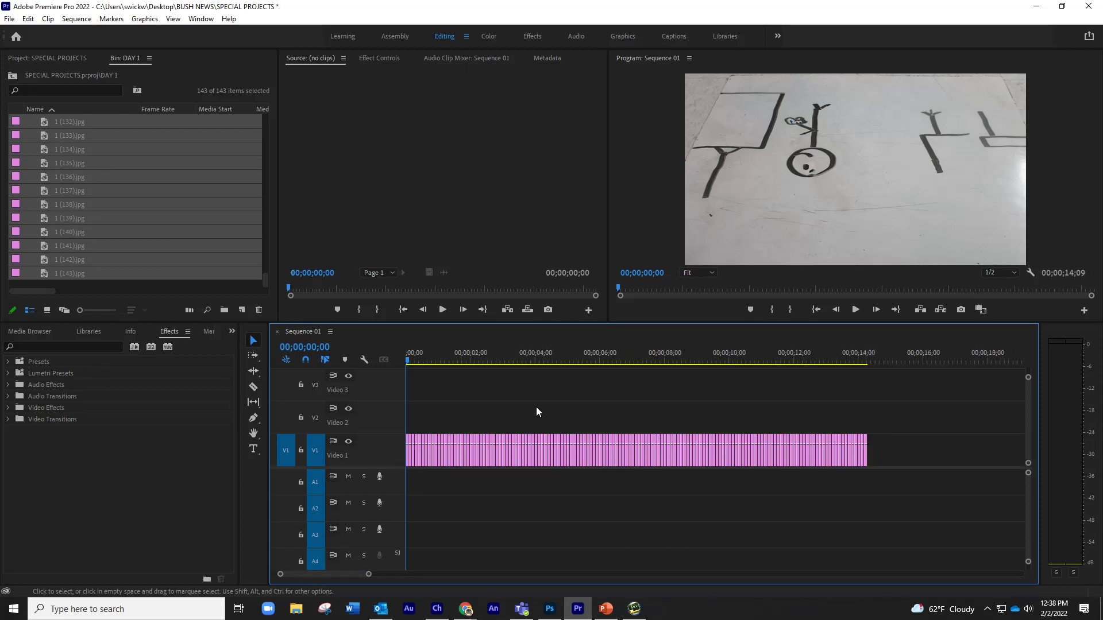
key(minus)
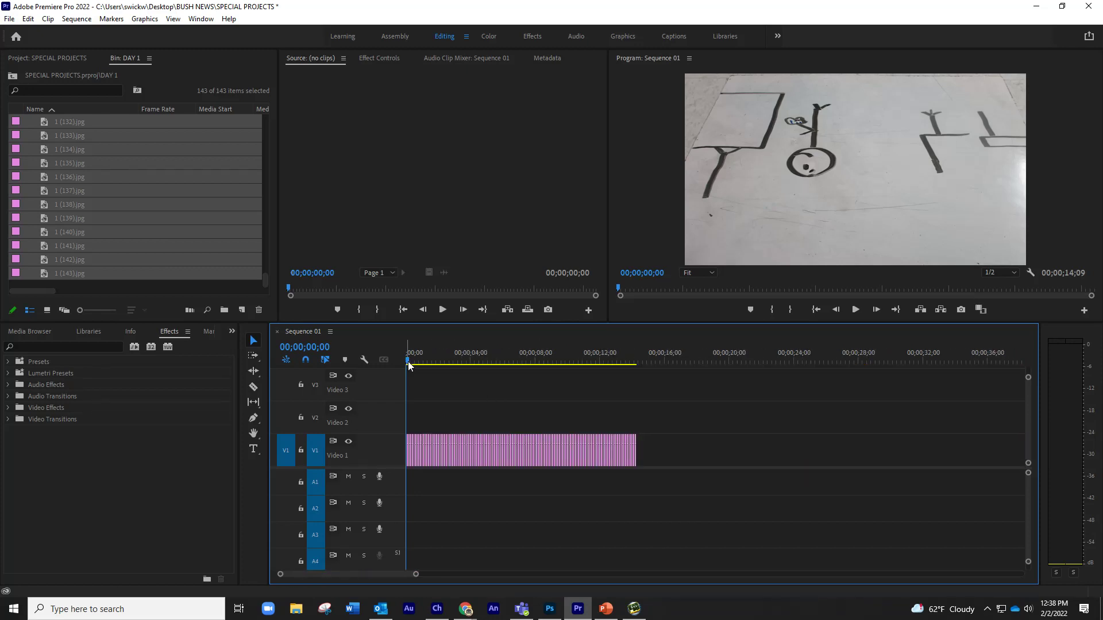
- Using the CREDITS frame as reference, apply the Vertical Flip and Horizontal Flip effects to all stills on Video 1
drag(408, 361, 546, 374)
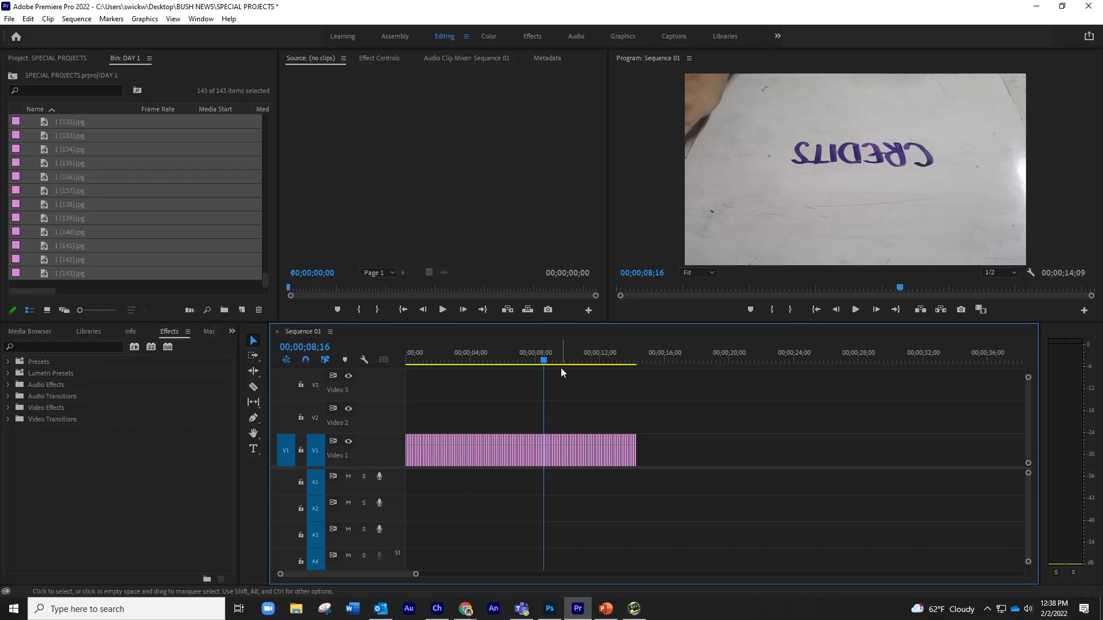
click(8, 408)
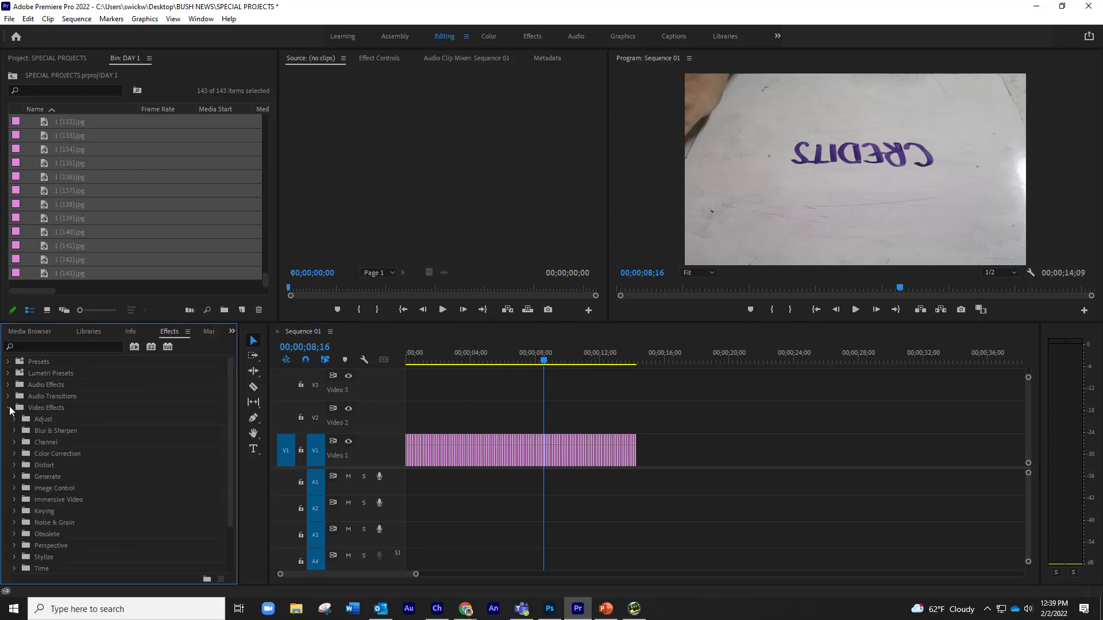
scroll(101, 461, down, 2)
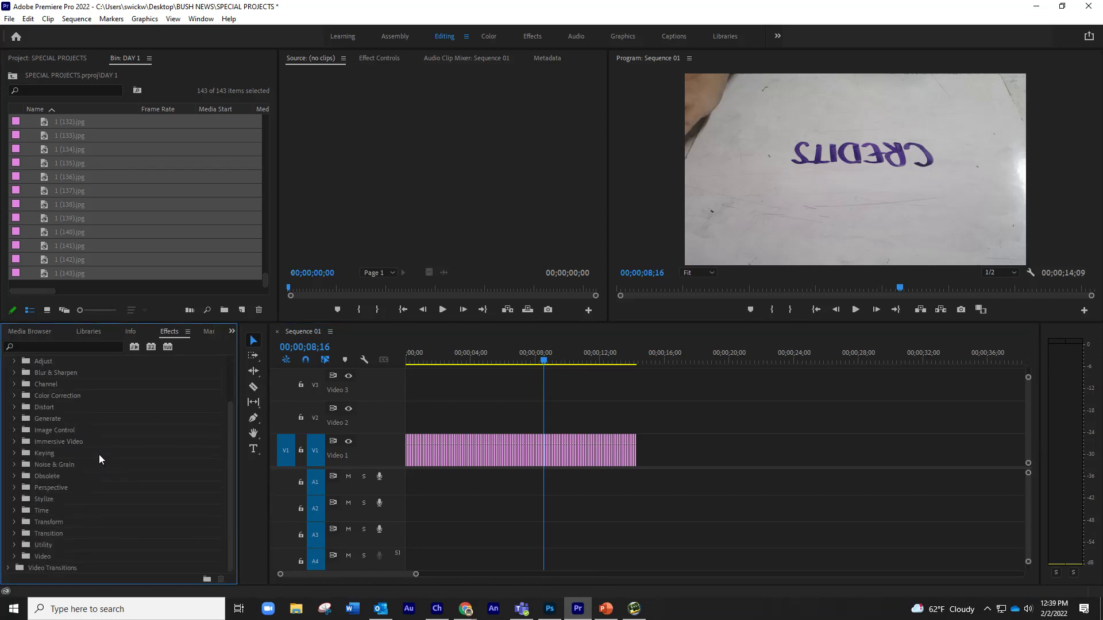
click(14, 522)
scroll(138, 495, down, 2)
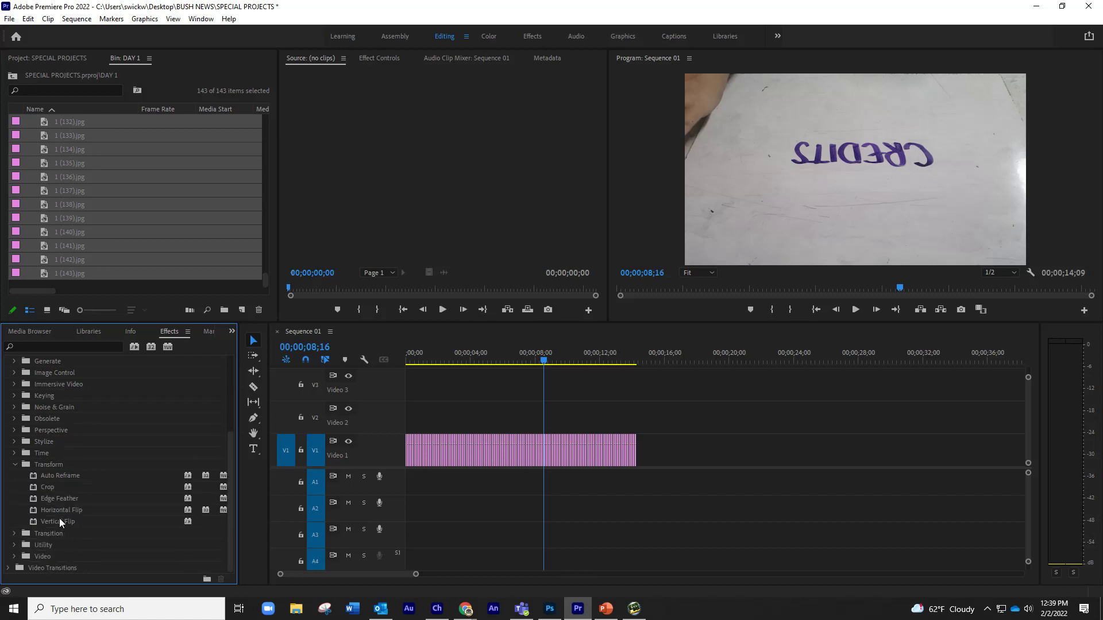
drag(726, 398, 359, 498)
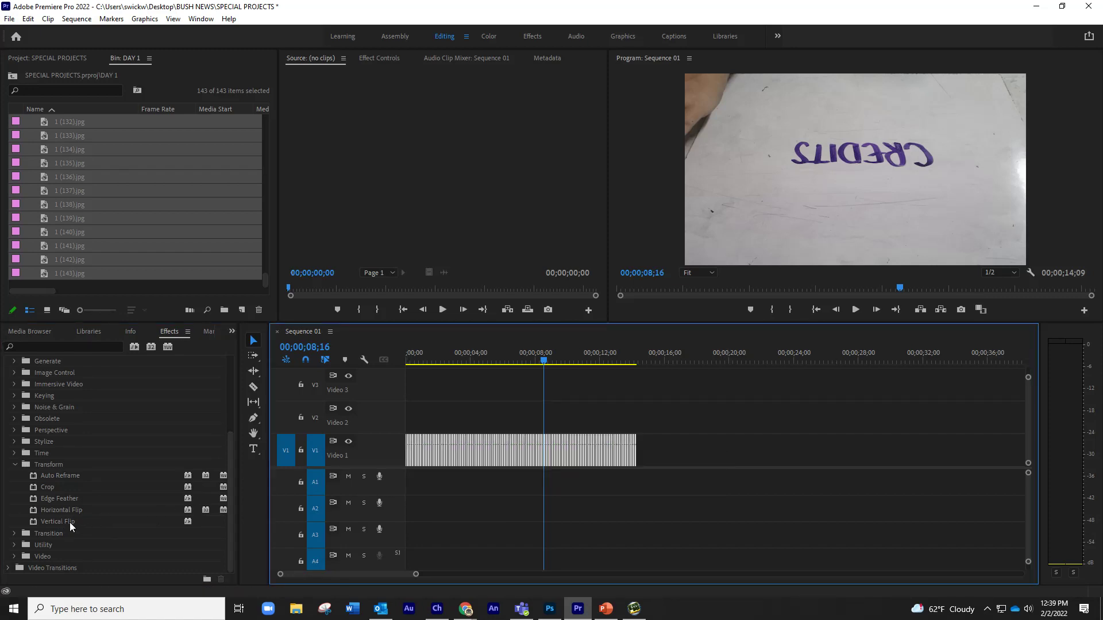
drag(60, 520, 456, 441)
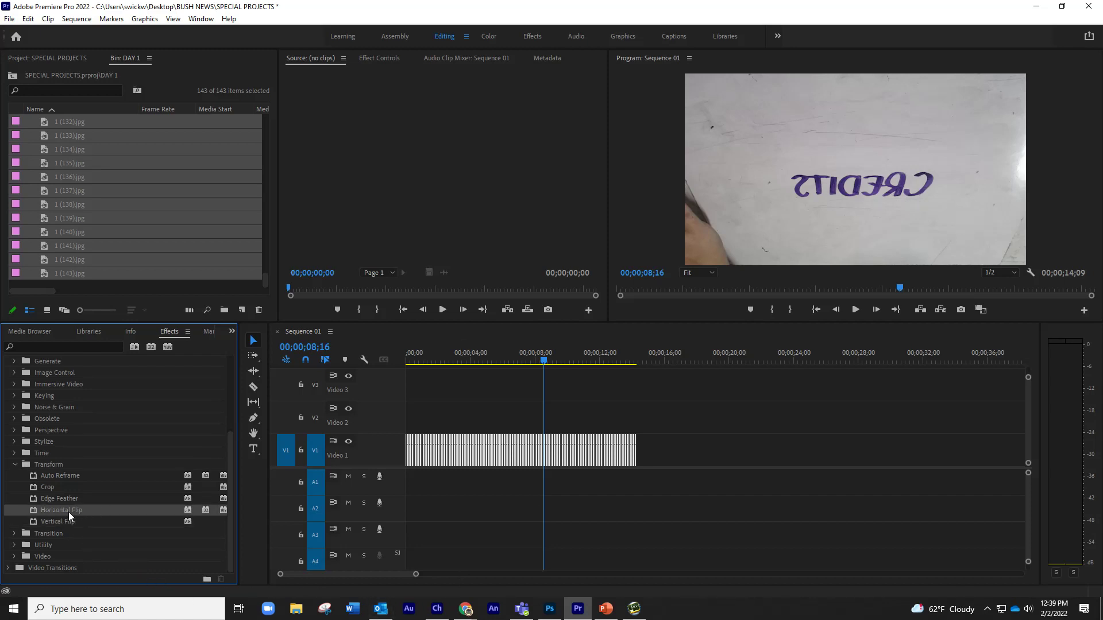
drag(64, 510, 509, 451)
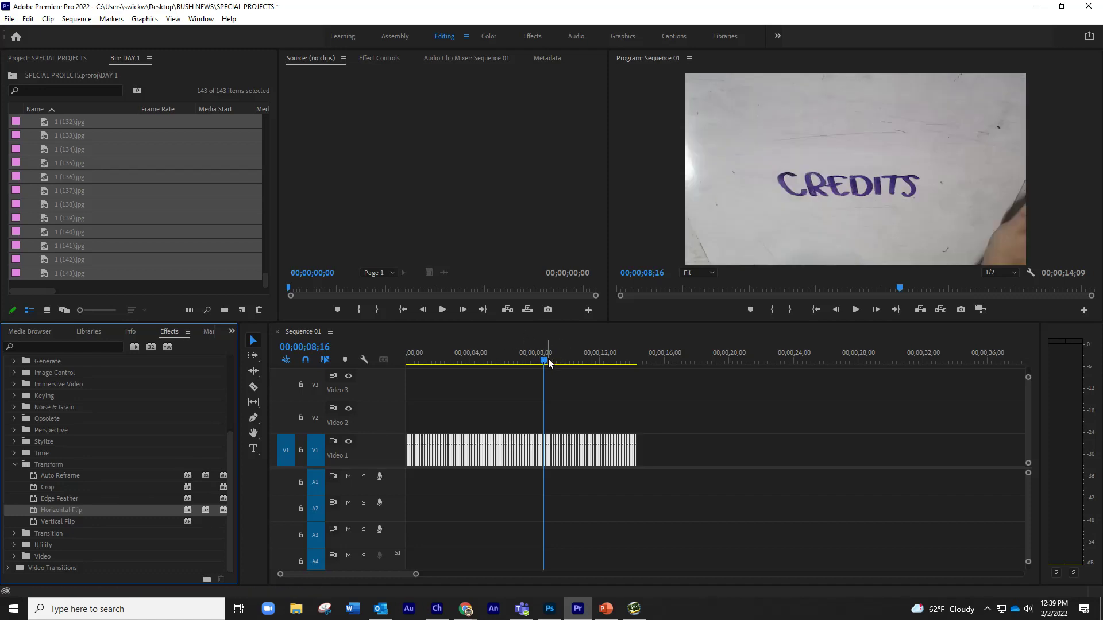
- Play the sequence from its start and check the selected stills' Speed/Duration settings without changing them
drag(548, 362, 366, 381)
key(space)
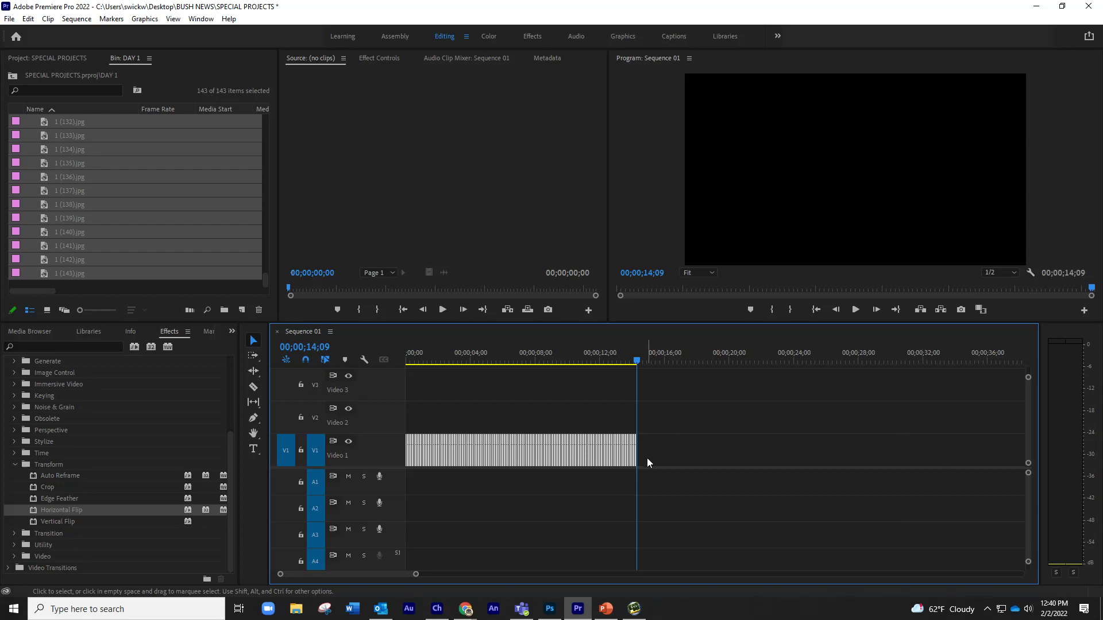
right_click(508, 453)
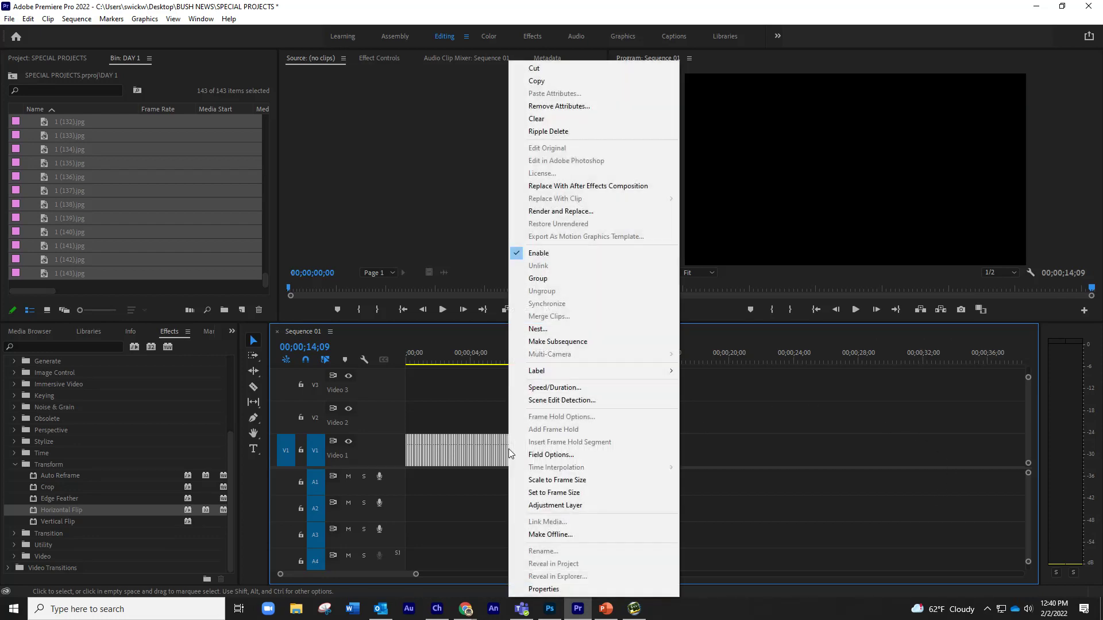
click(561, 389)
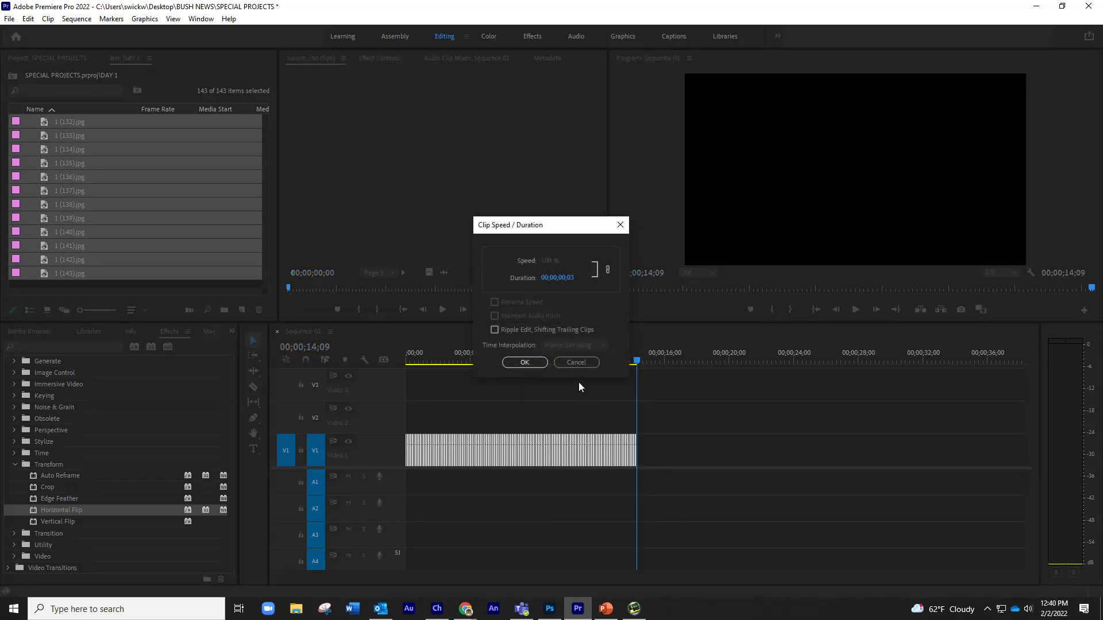
click(572, 363)
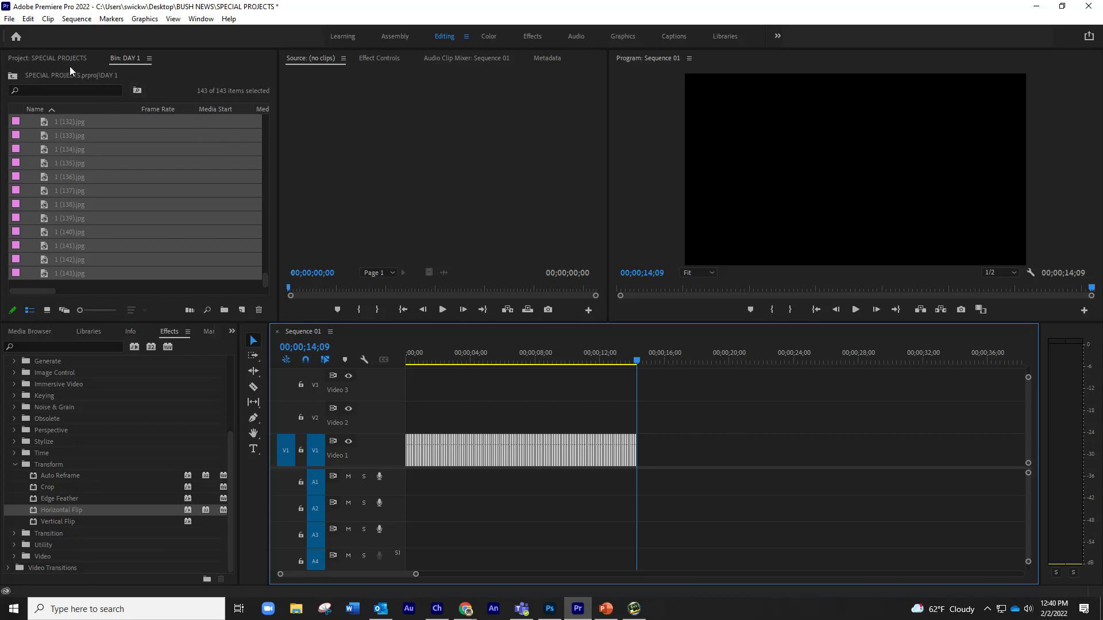
- Create a new bin named DAY 2 at the top level of the SPECIAL PROJECTS project
click(50, 54)
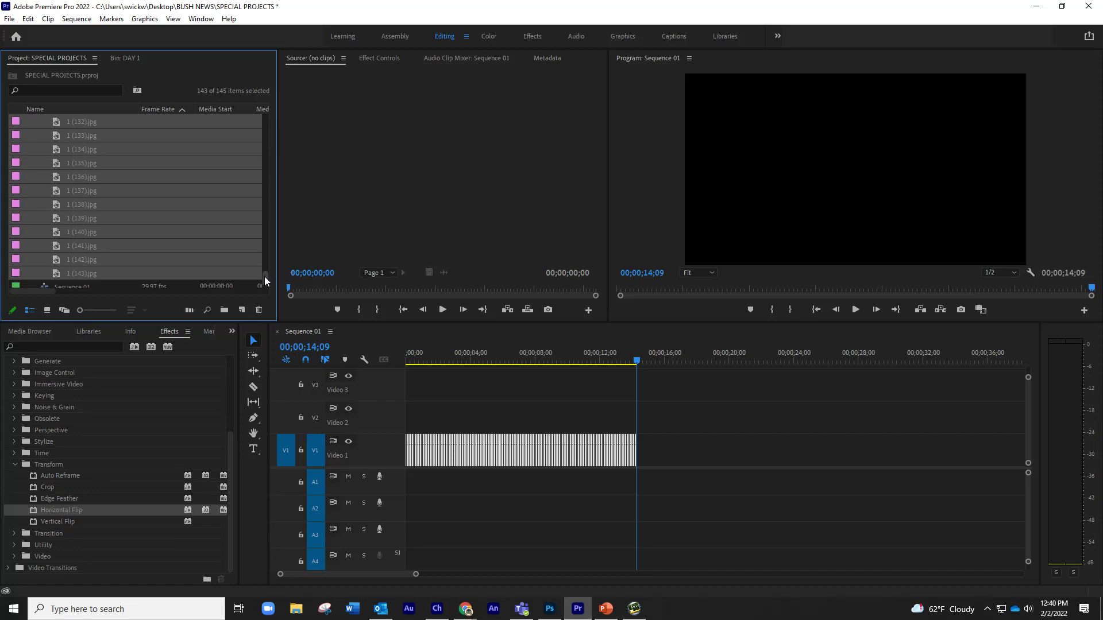
drag(264, 278, 268, 121)
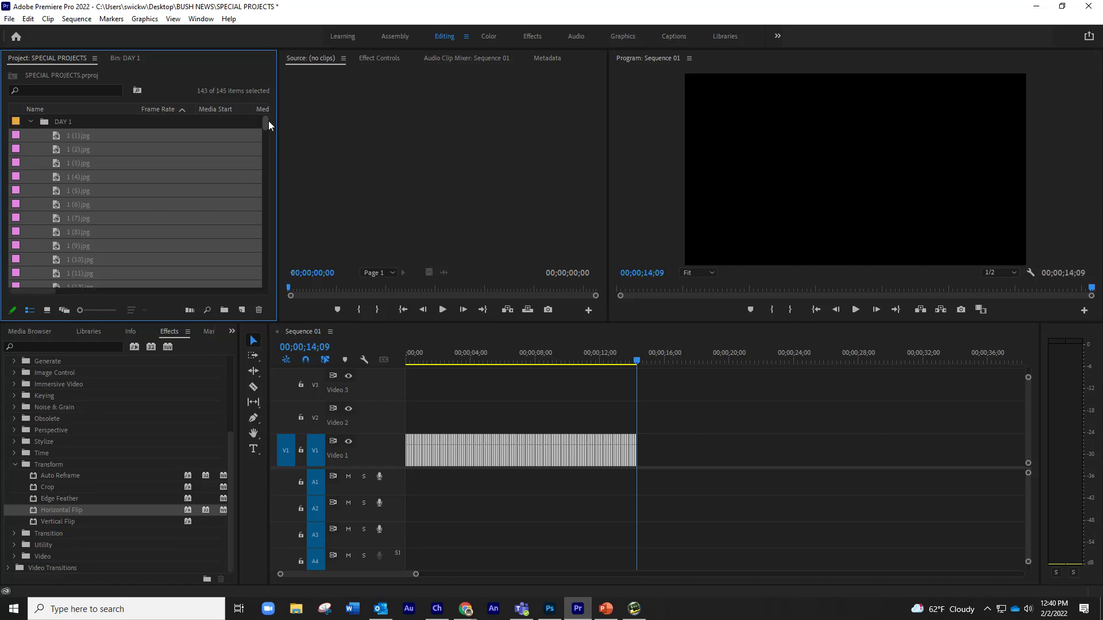
click(30, 122)
click(224, 310)
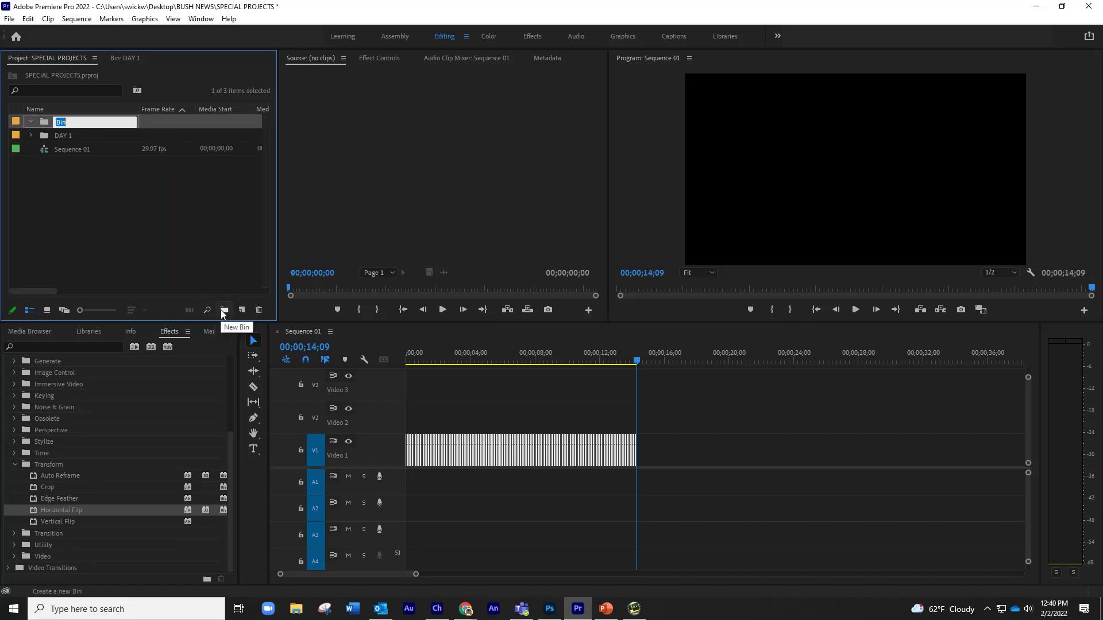
text(DAY 2)
click(126, 240)
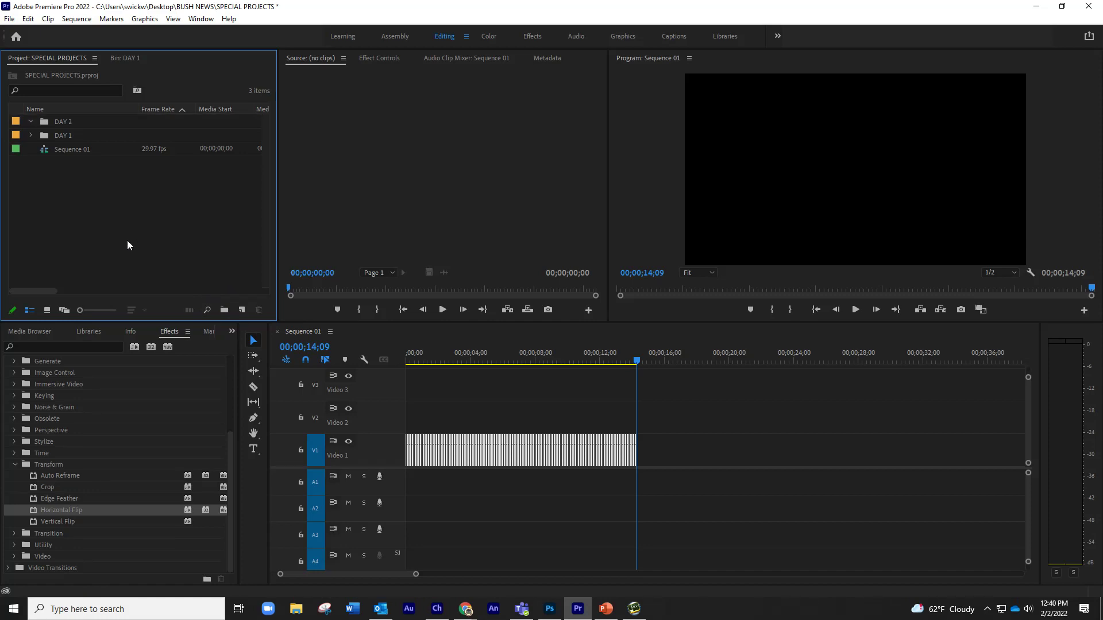
- Open the DAY 2 bin and import all stills, IMG_7546 through IMG_7587, from the Desktop's JPEG2 folder into it
double_click(57, 123)
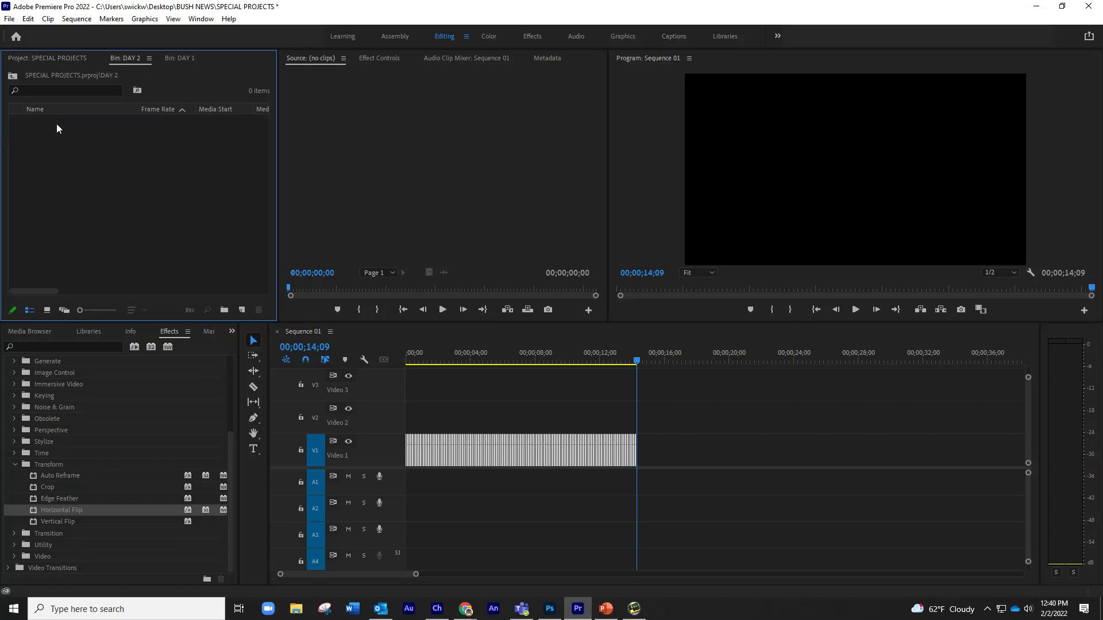
click(8, 20)
click(43, 345)
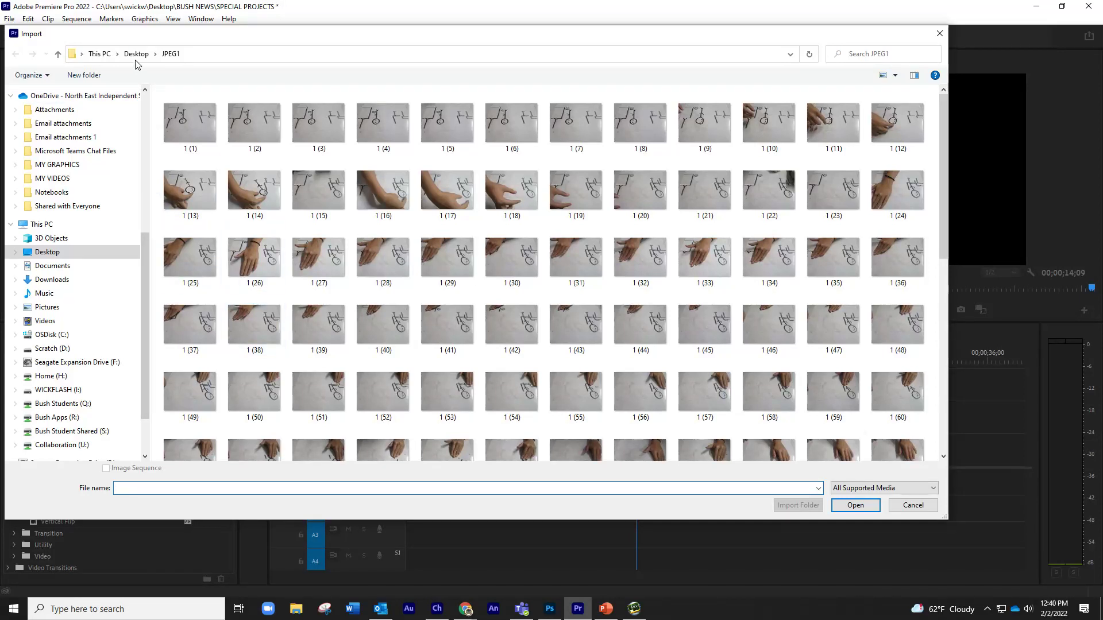
click(136, 53)
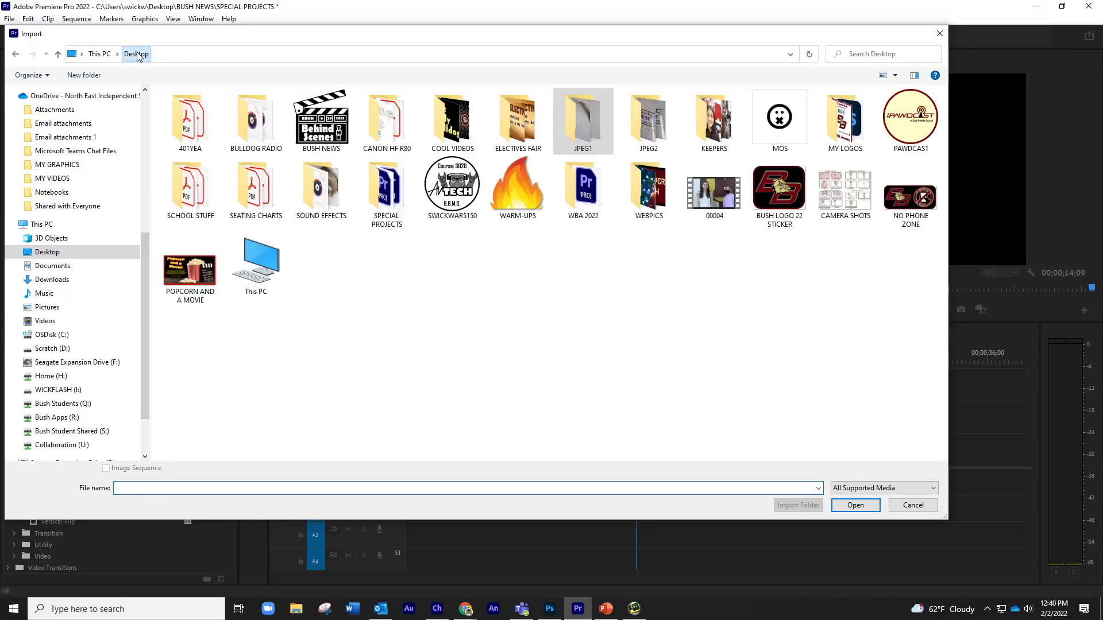
double_click(652, 136)
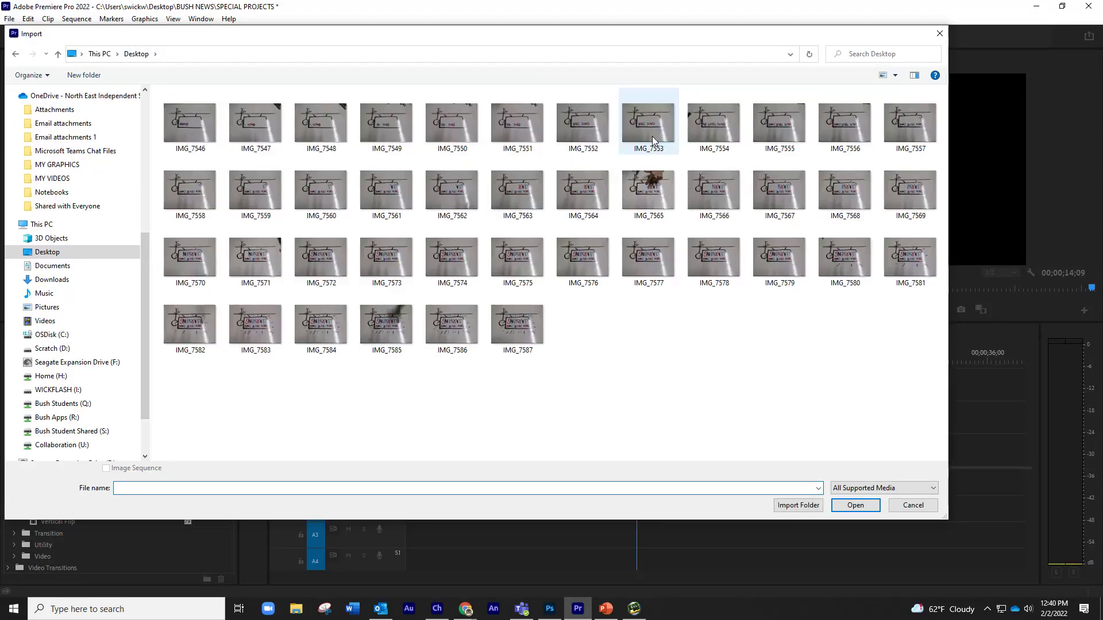
click(172, 117)
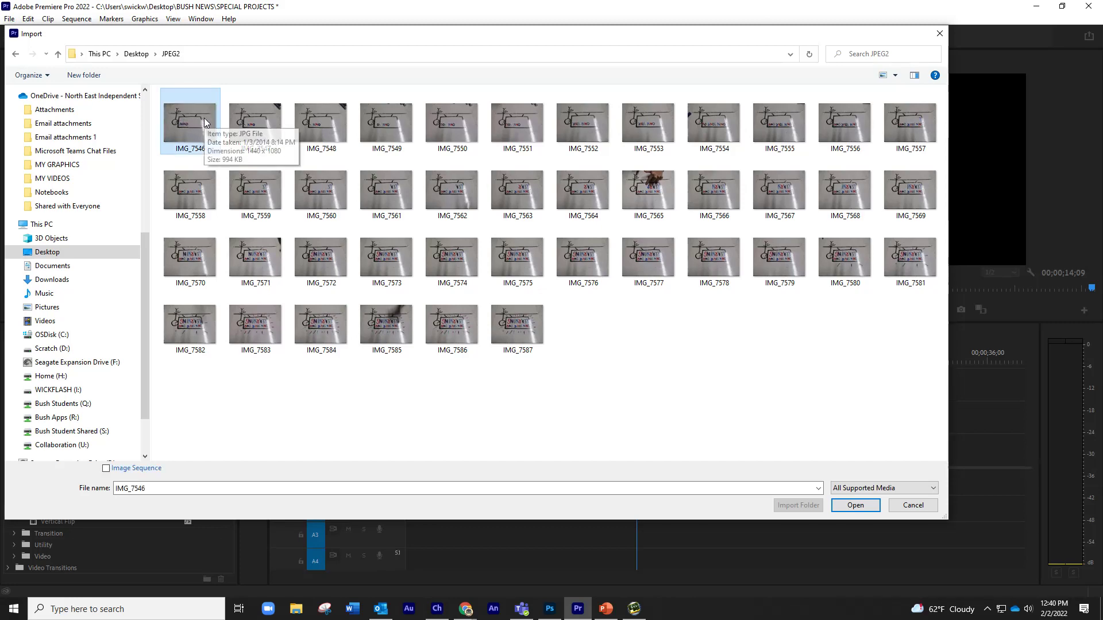
key(ctrl+a)
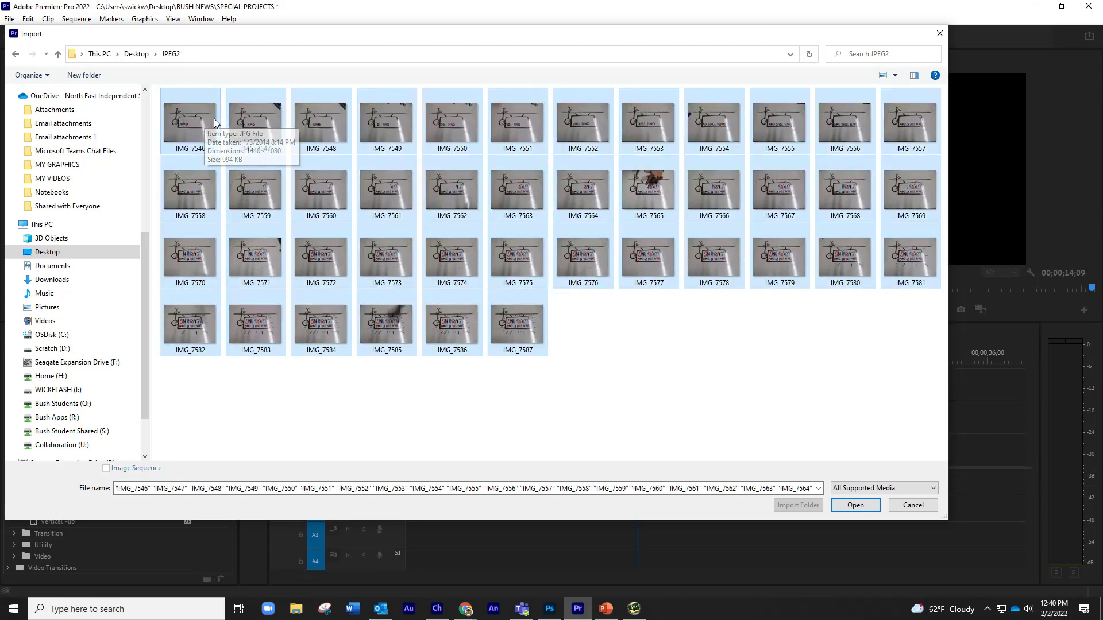
click(843, 510)
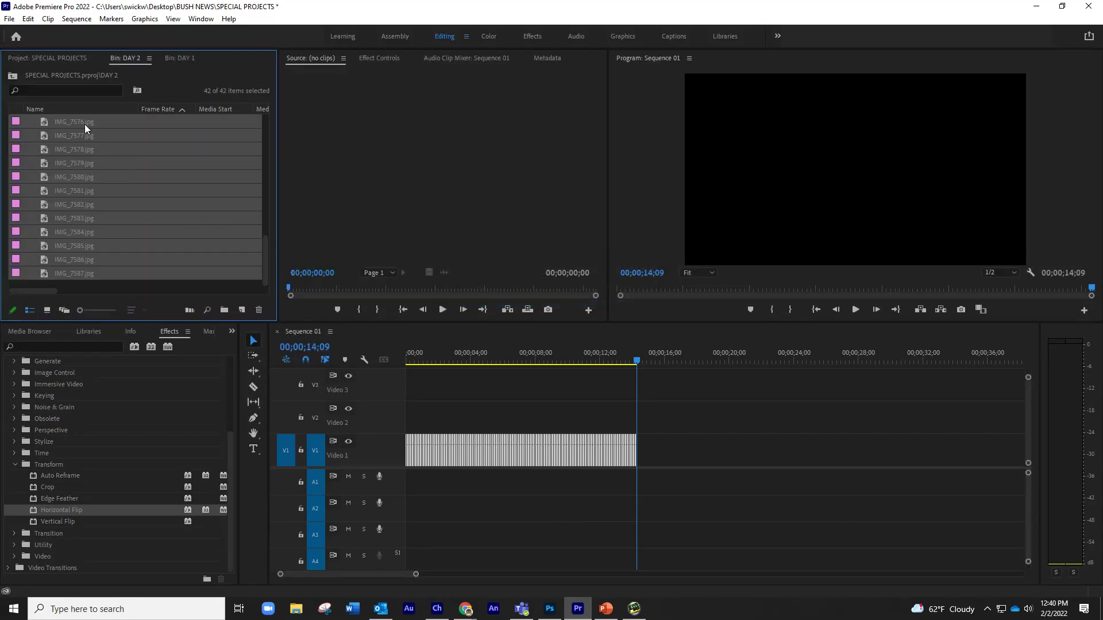
click(154, 164)
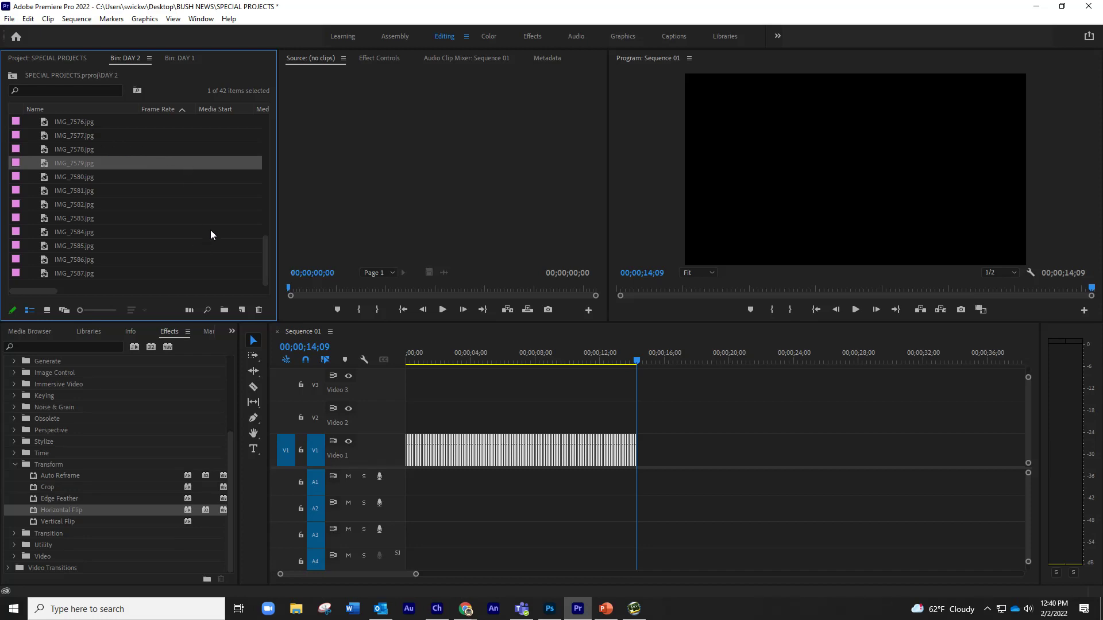
drag(265, 246, 231, 116)
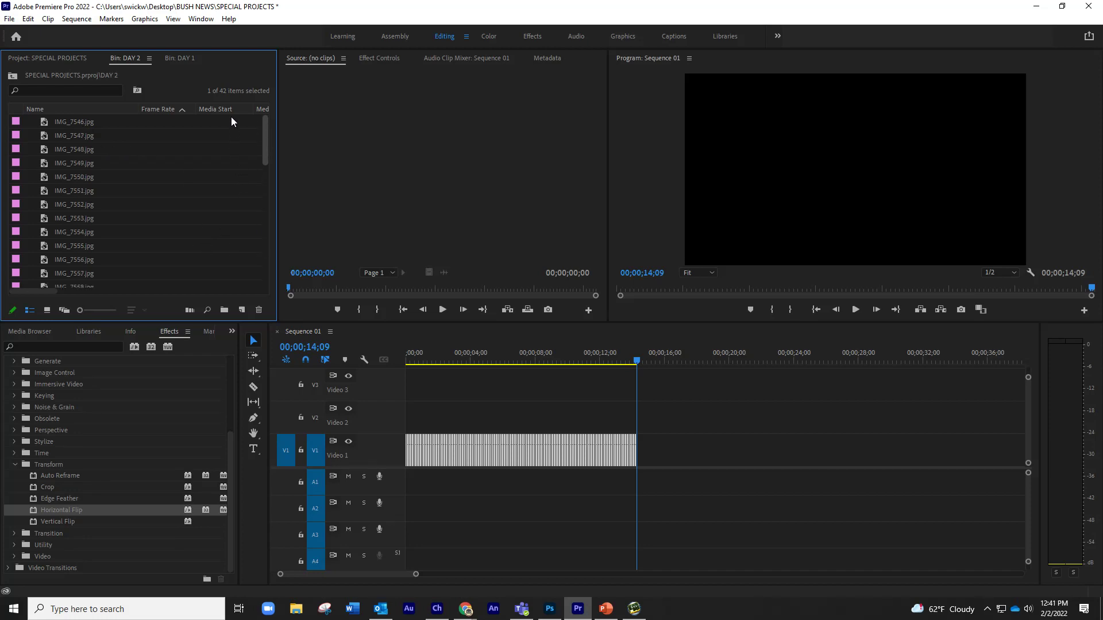
click(70, 123)
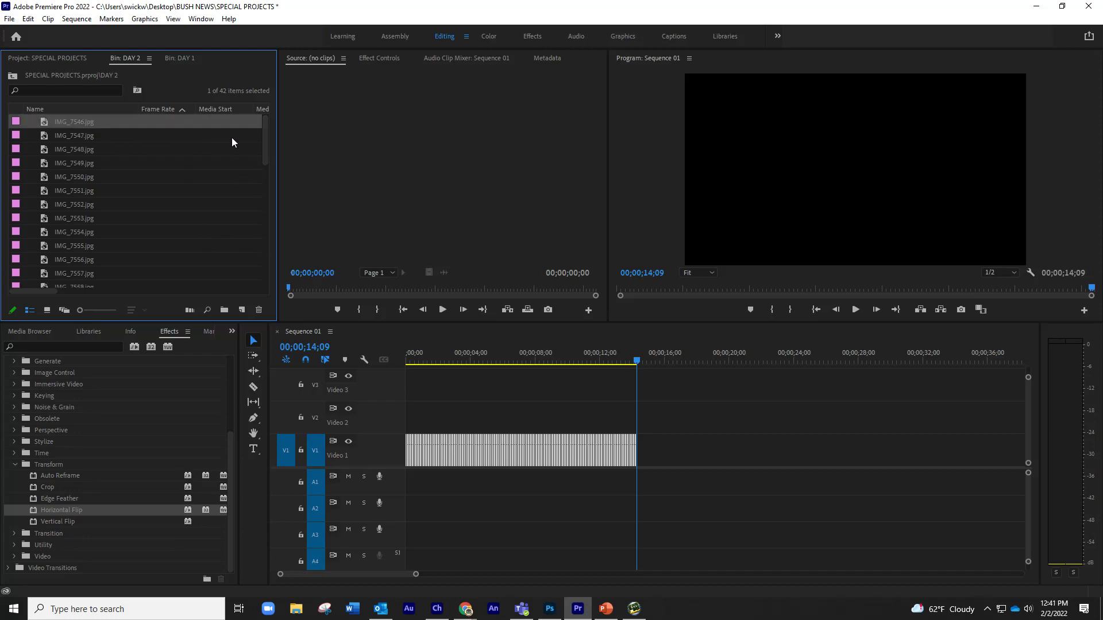
drag(266, 134, 253, 279)
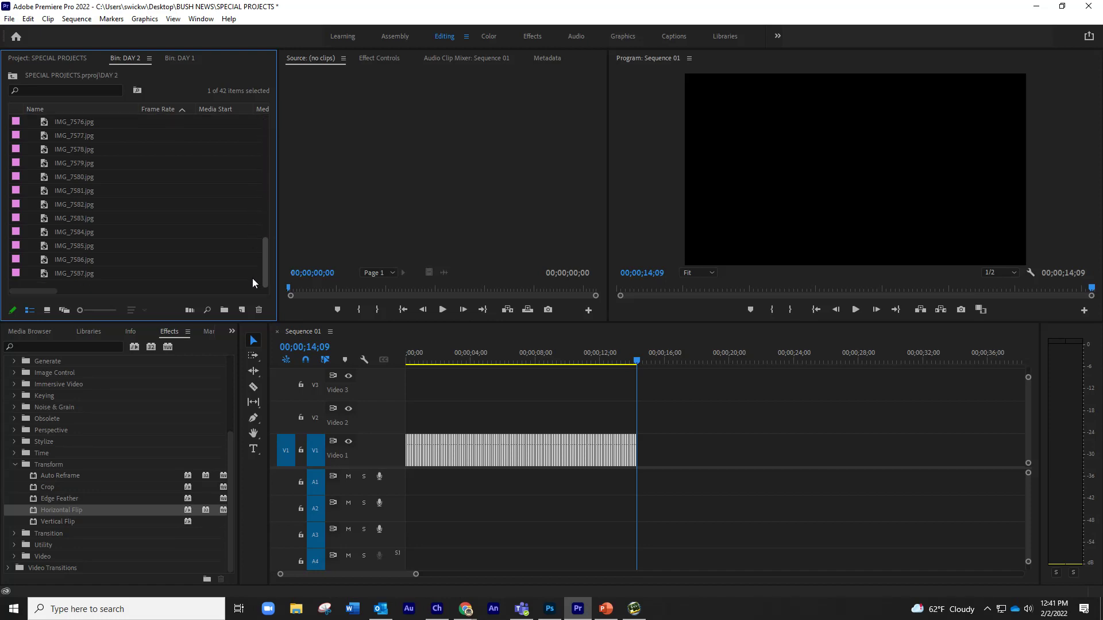
shift+click(105, 273)
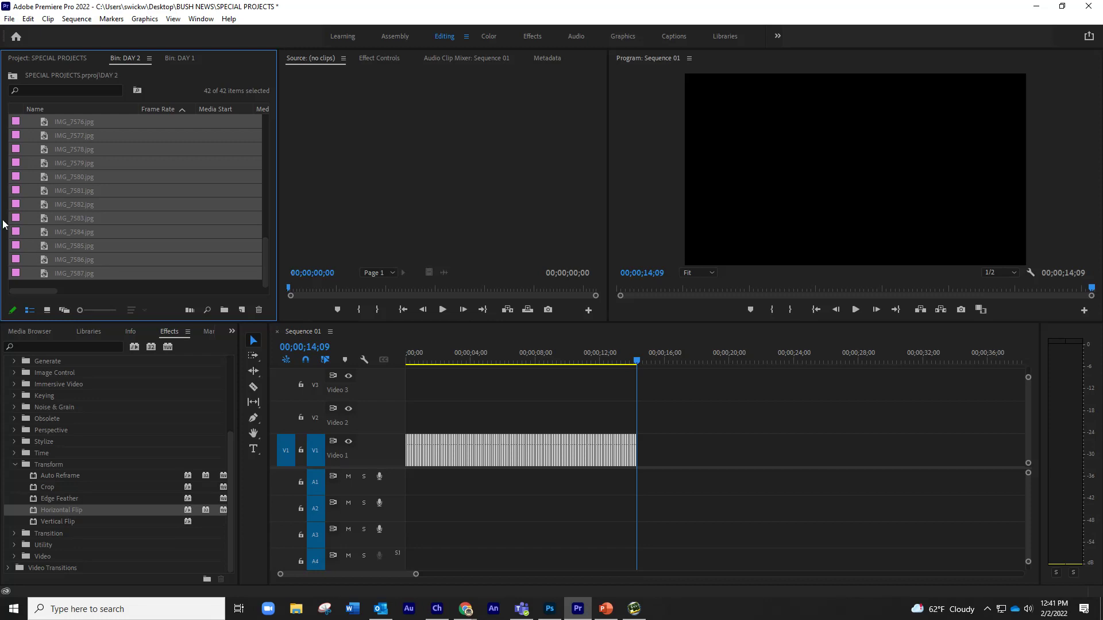
drag(33, 204, 172, 285)
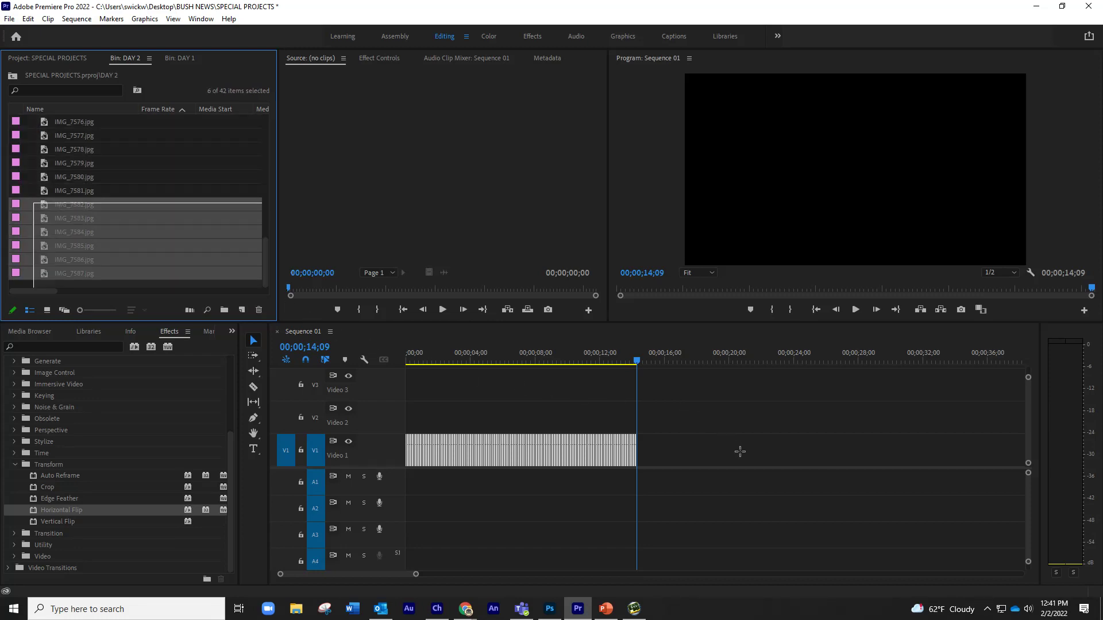
- Select IMG_7546.jpg through IMG_7587.jpg and place them on Video 1 at about 00;00;22;18, leaving a gap after the DAY 1 stills
scroll(236, 231, up, 2)
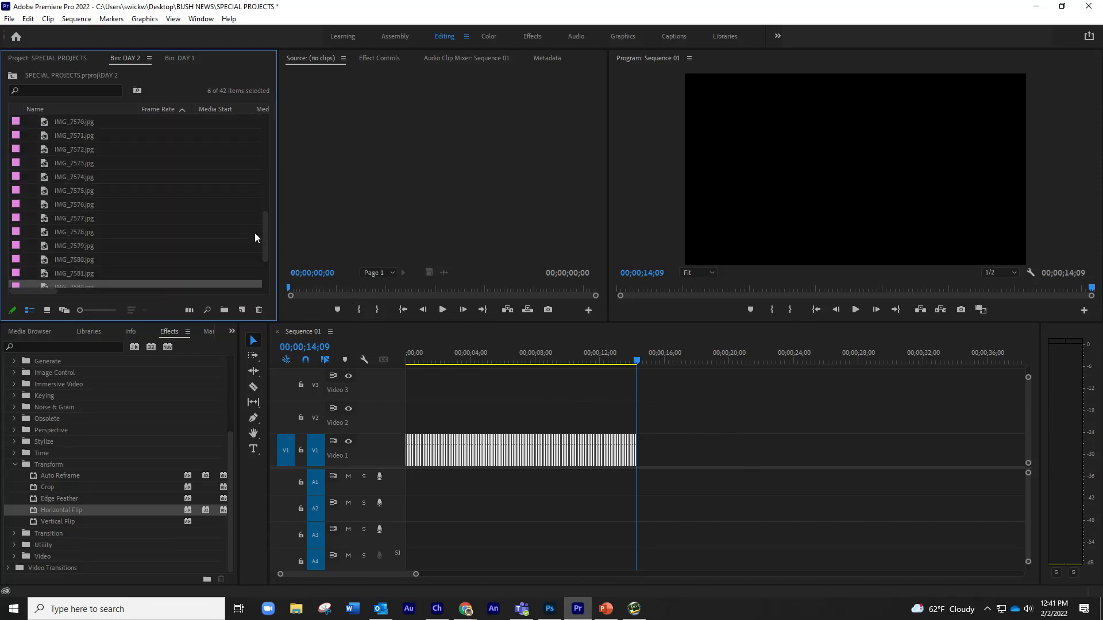
drag(266, 235, 250, 118)
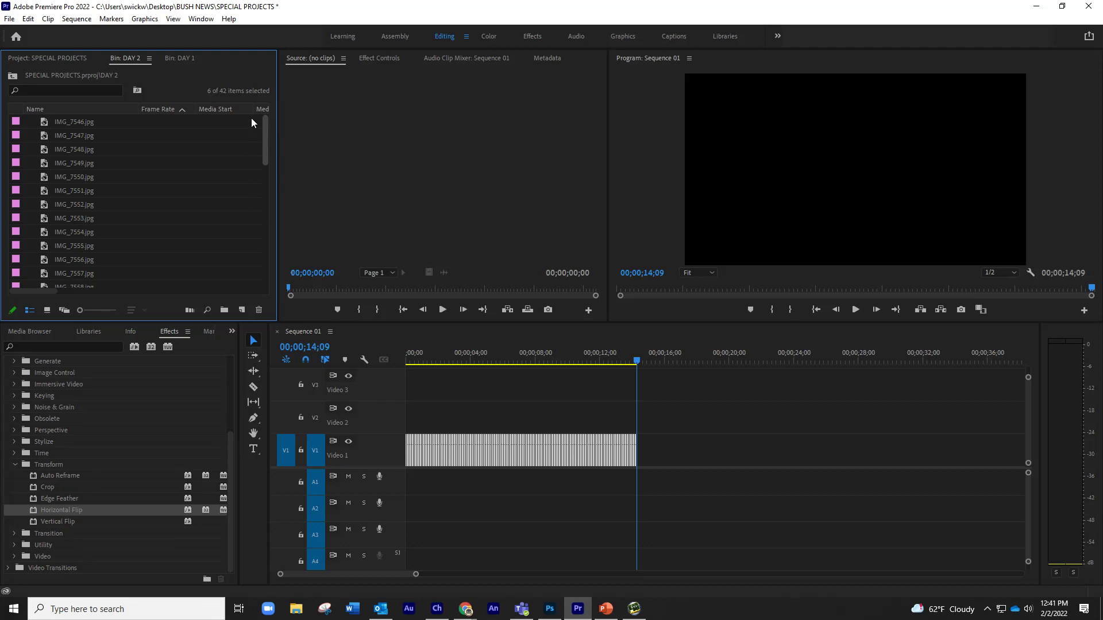
click(74, 123)
scroll(99, 202, down, 8)
scroll(100, 270, down, 3)
scroll(70, 290, right, 2)
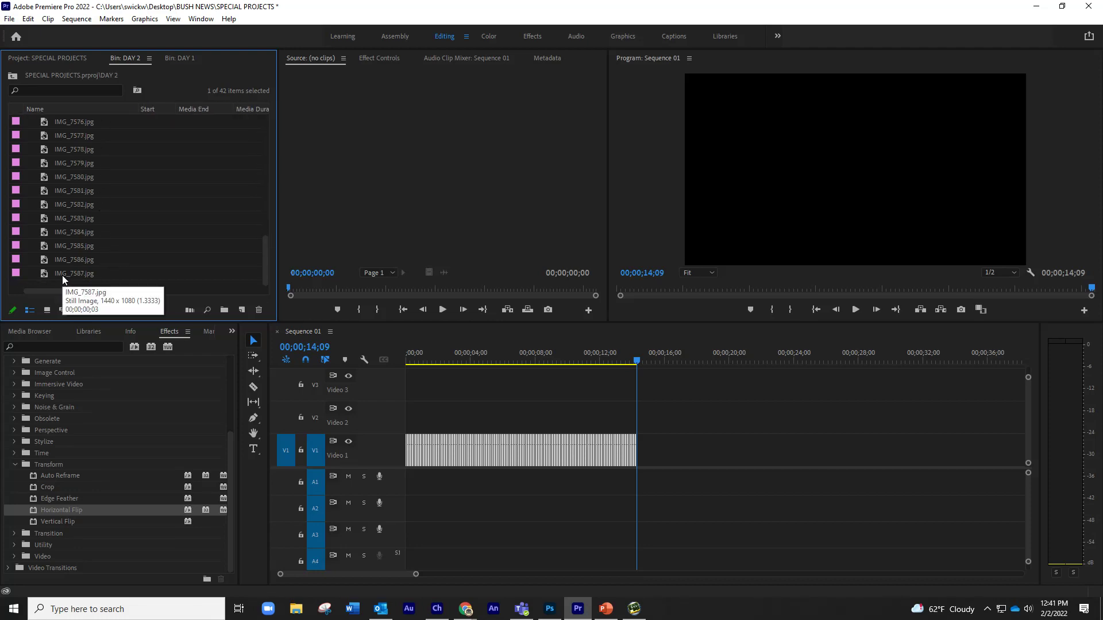
shift+click(62, 275)
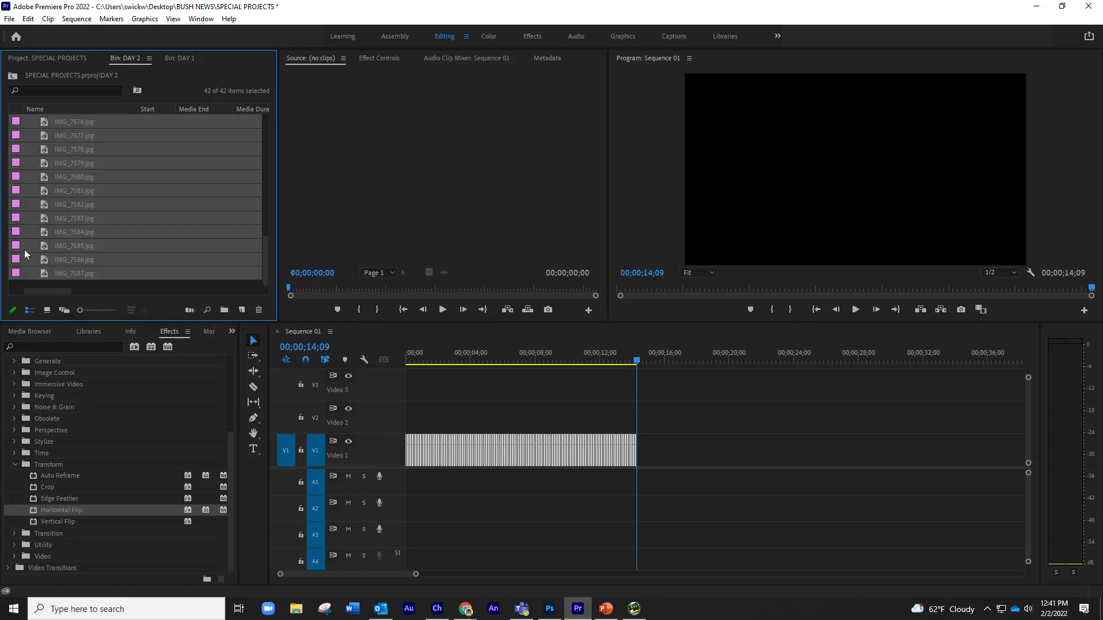
drag(25, 249, 805, 450)
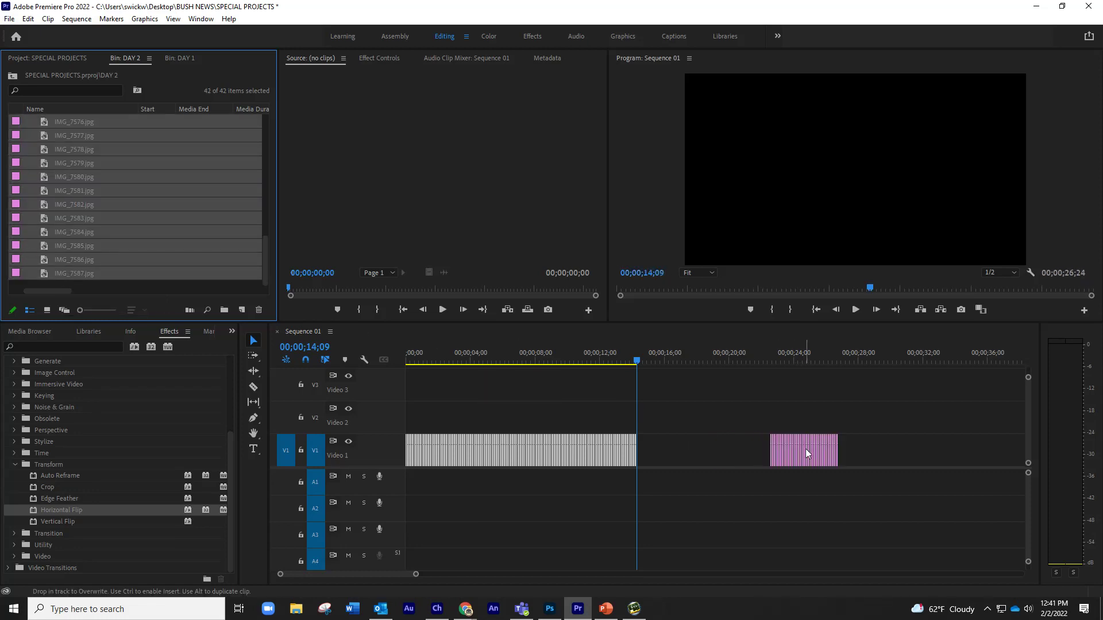
- Examine the order and orientation of the DAY 2 stills on Video 1, up close and as a group
click(776, 358)
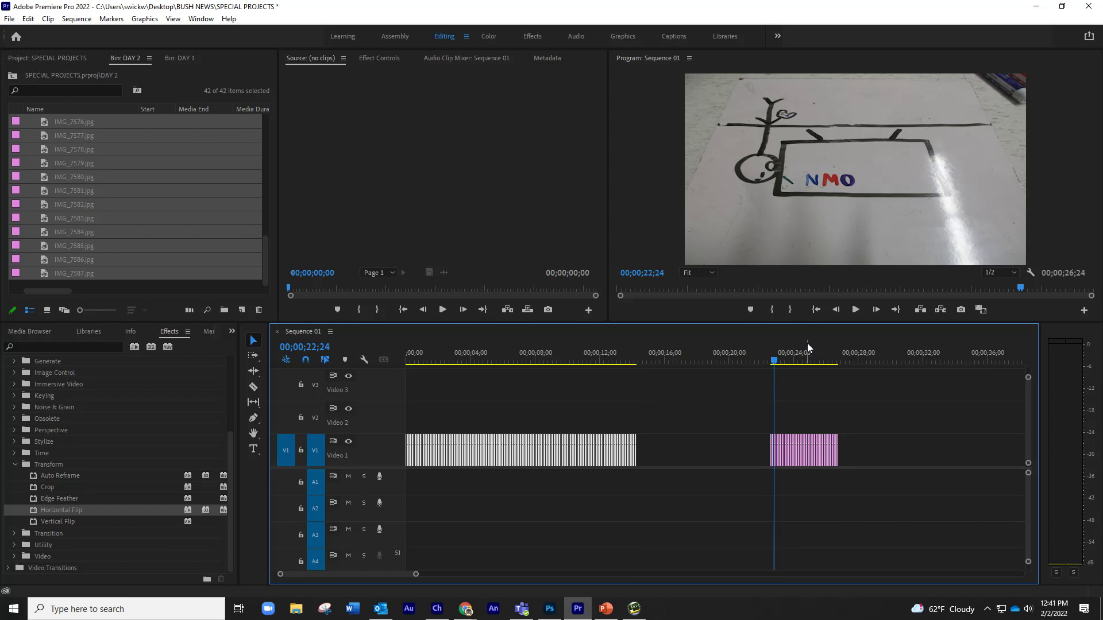
key(equal)
key(equal)
key(equal)
key(equal)
key(equal)
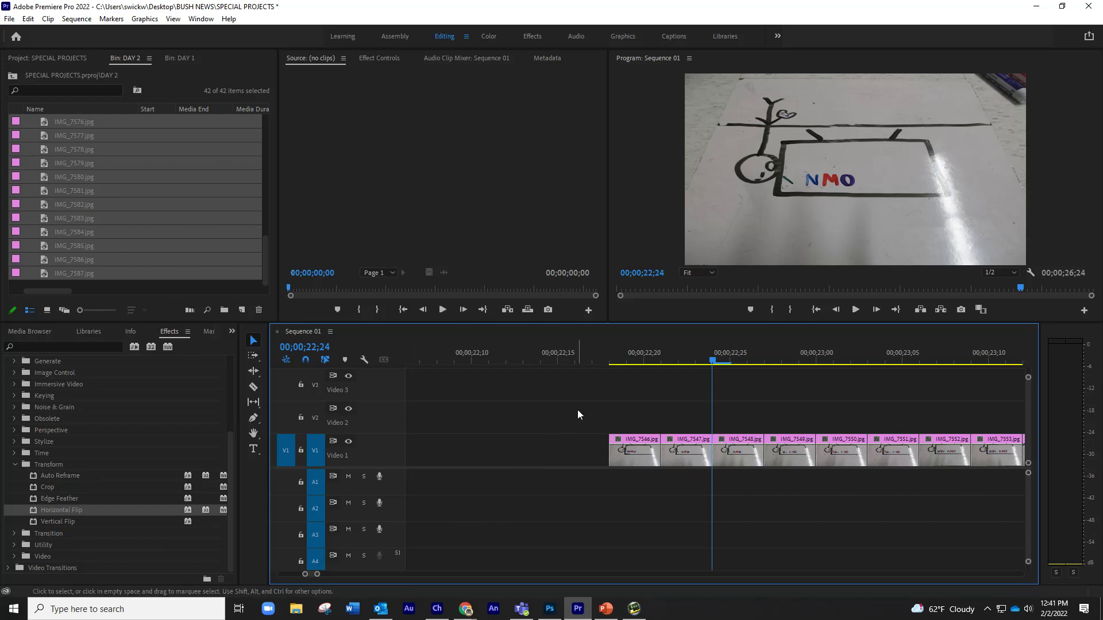
key(minus)
key(minus)
key(minus)
key(minus)
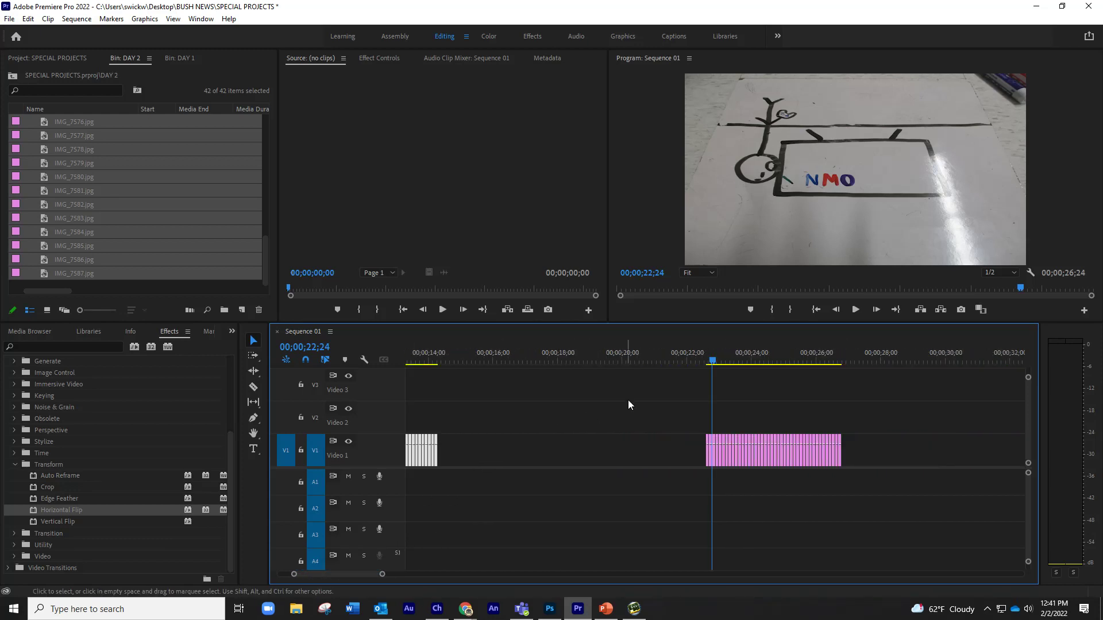
- Apply the Horizontal Flip and Vertical Flip effects to all DAY 2 stills on Video 1 and play them through
drag(629, 397, 955, 525)
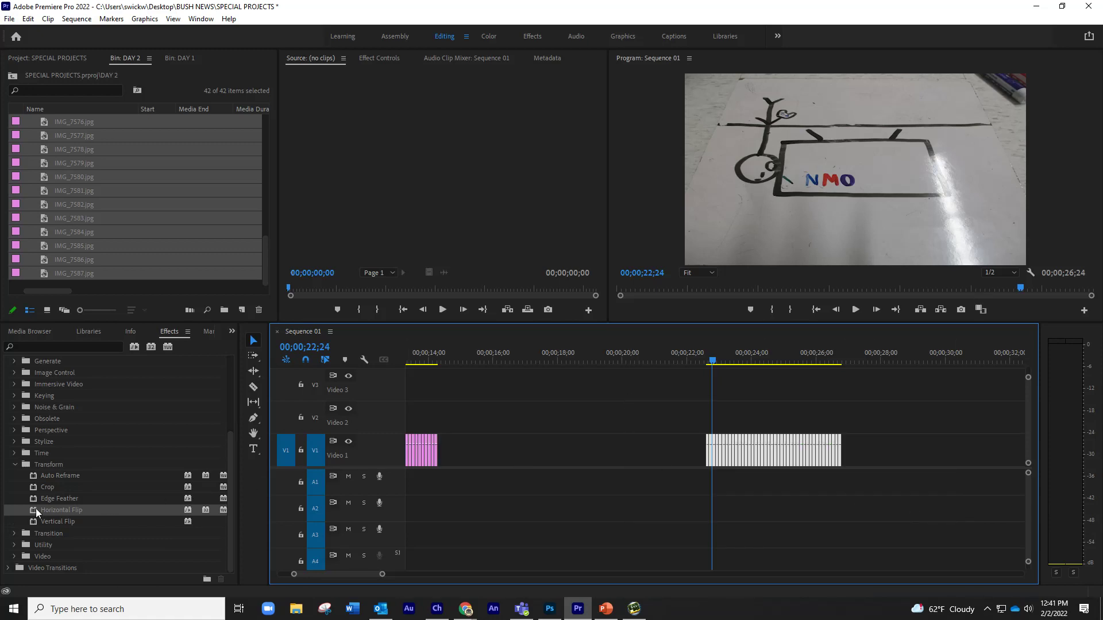
drag(61, 510, 741, 460)
key(space)
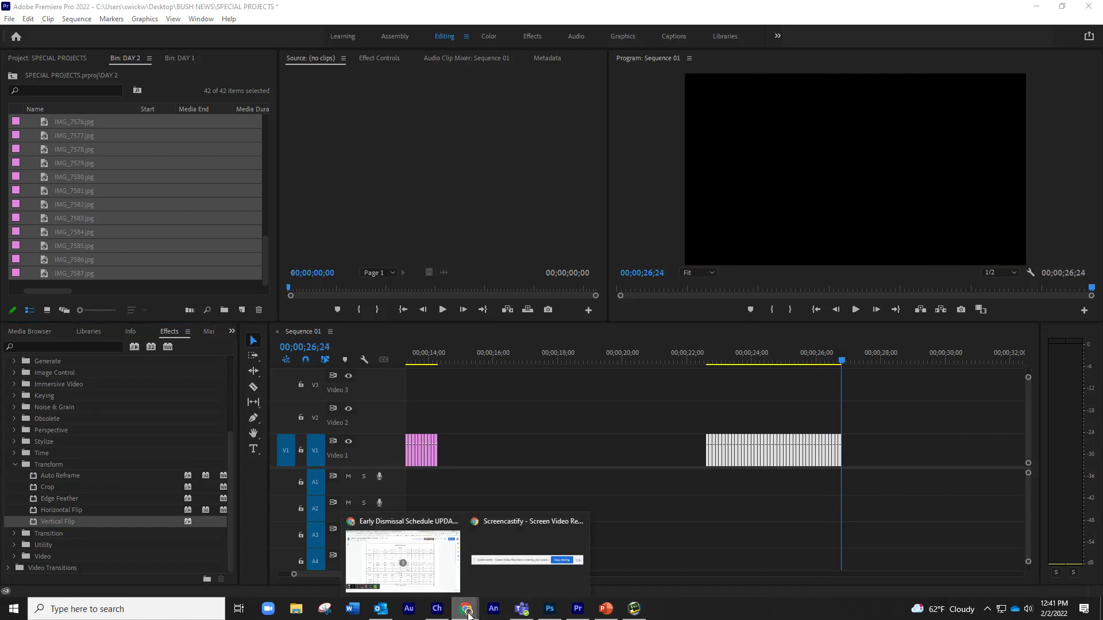
click(559, 554)
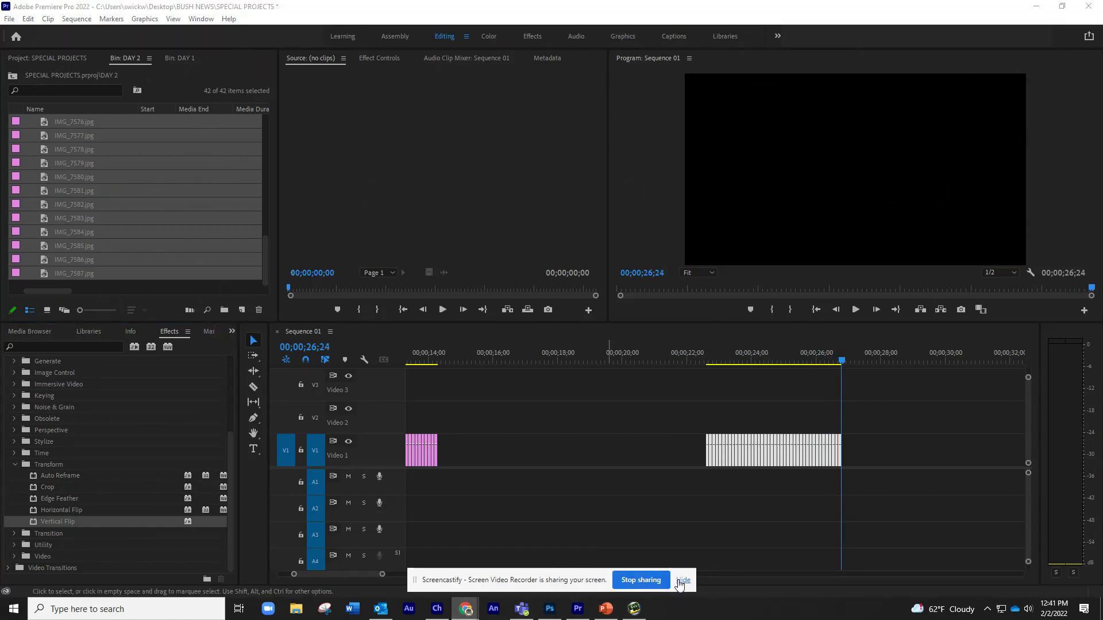